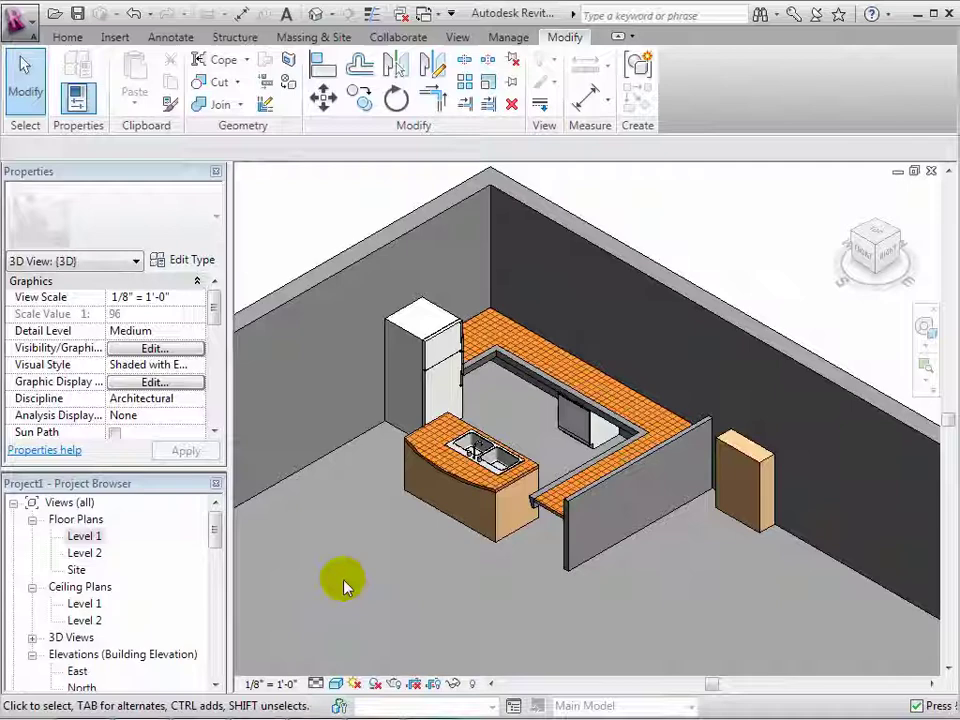
- Select the wine rack beside the kitchen counter in the 3D view
click(743, 461)
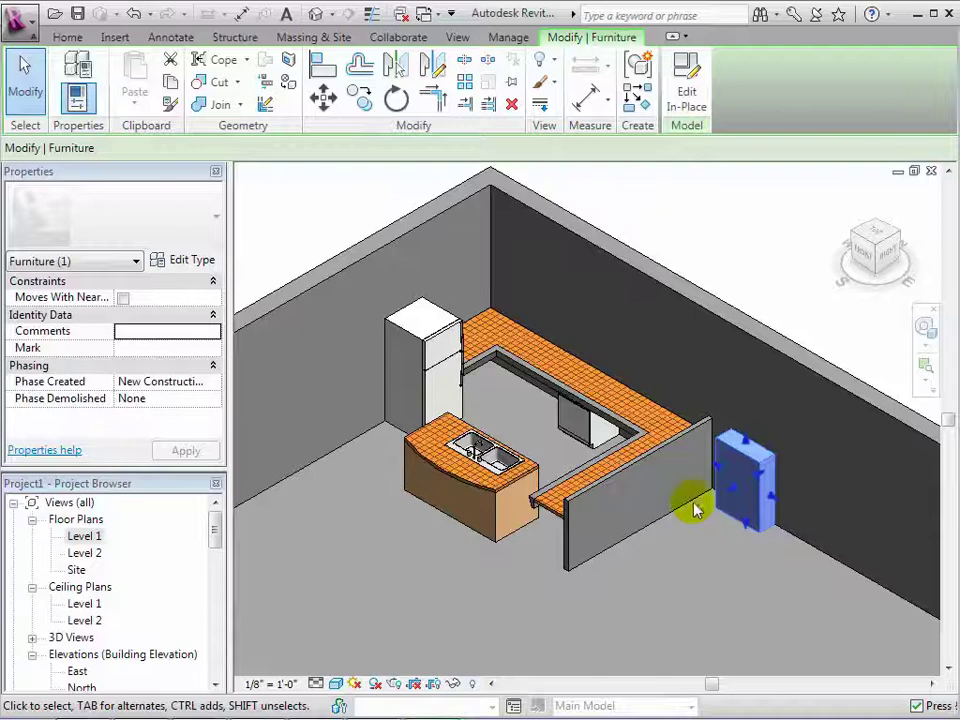
- Edit the wine rack in place and start a new void extrusion
click(685, 90)
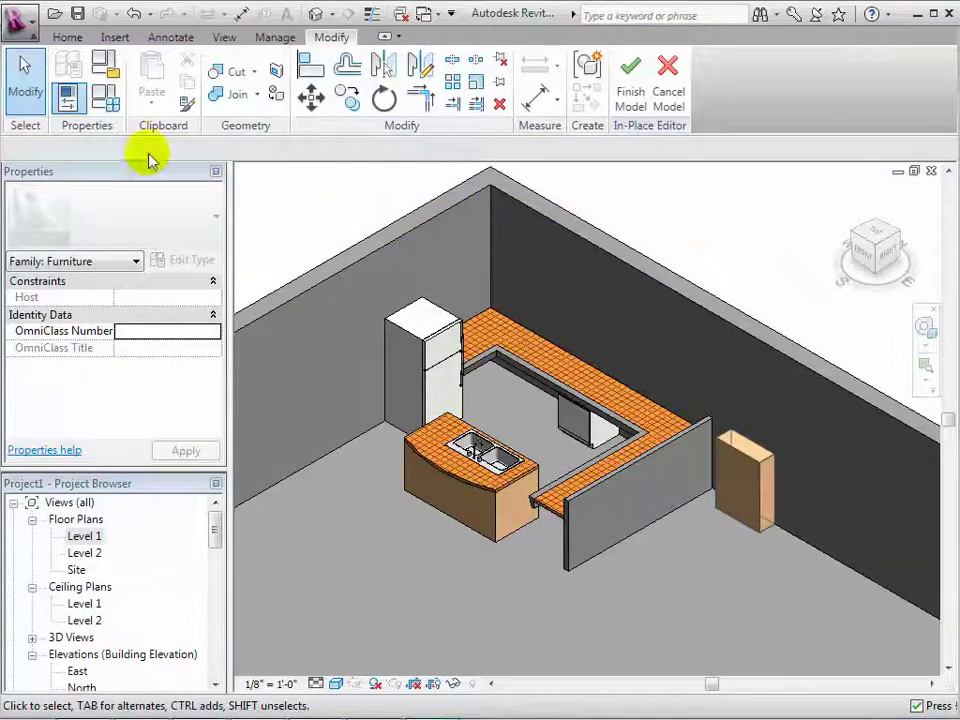
click(67, 38)
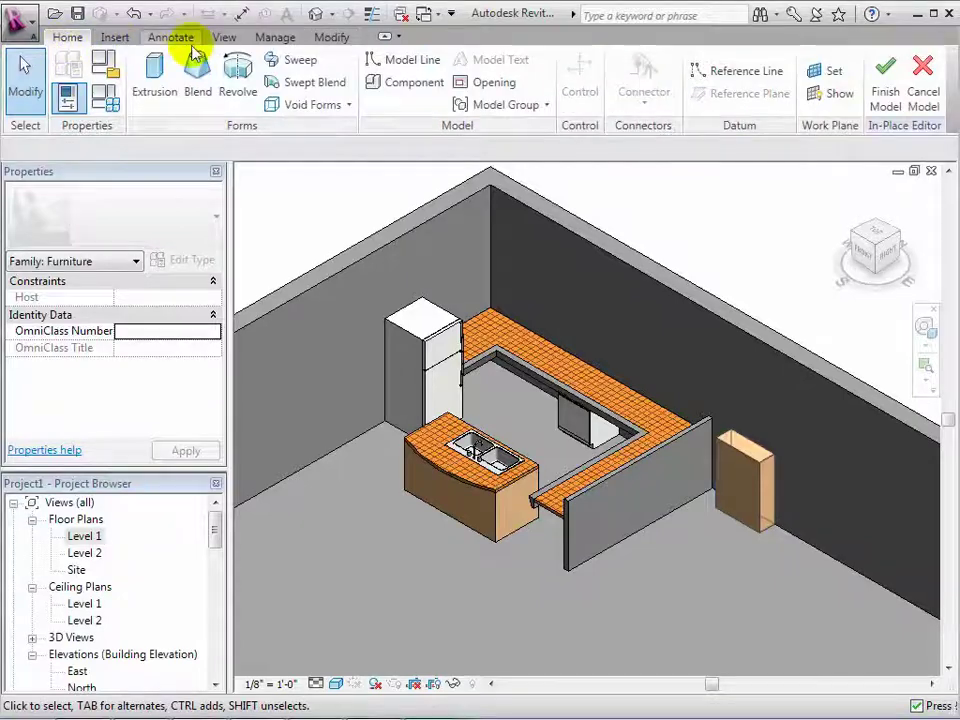
click(347, 105)
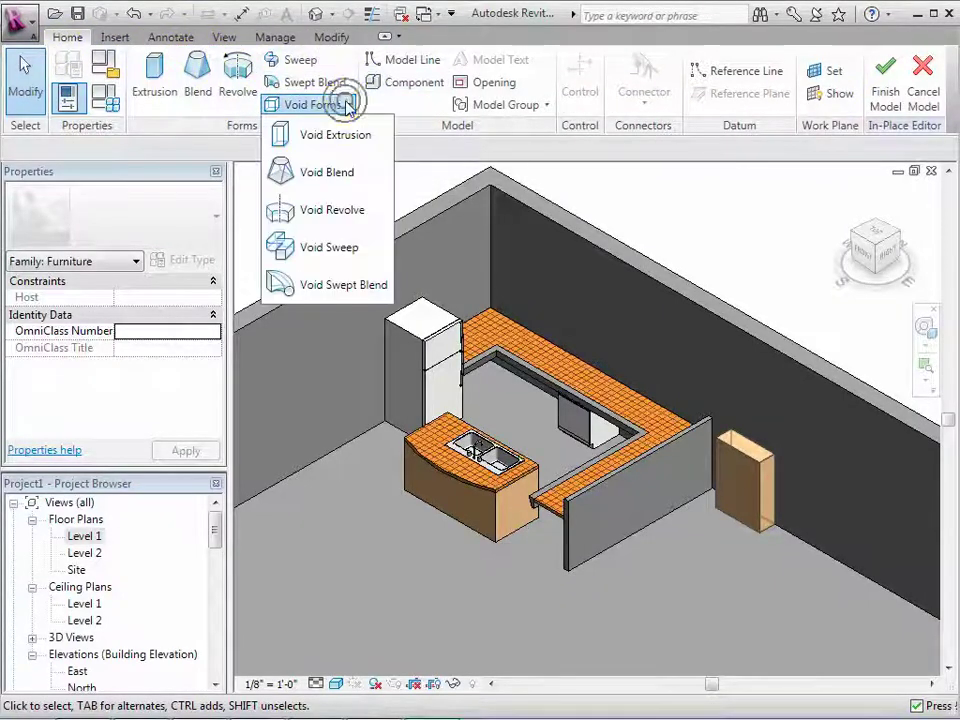
click(343, 134)
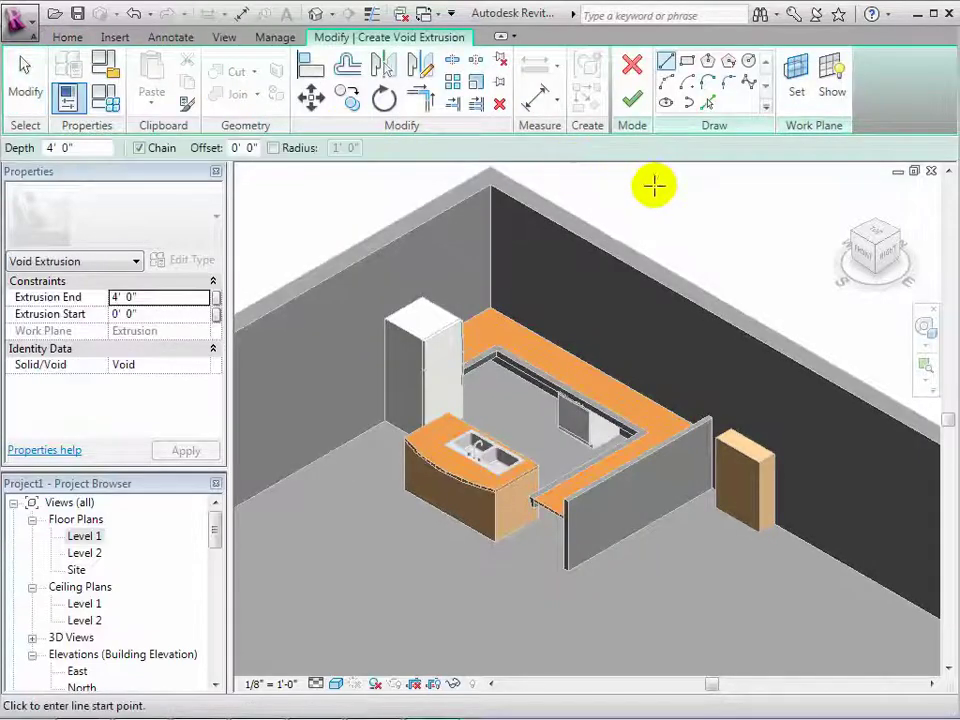
- Set the void sketch's work plane to the wine rack's front face
click(797, 80)
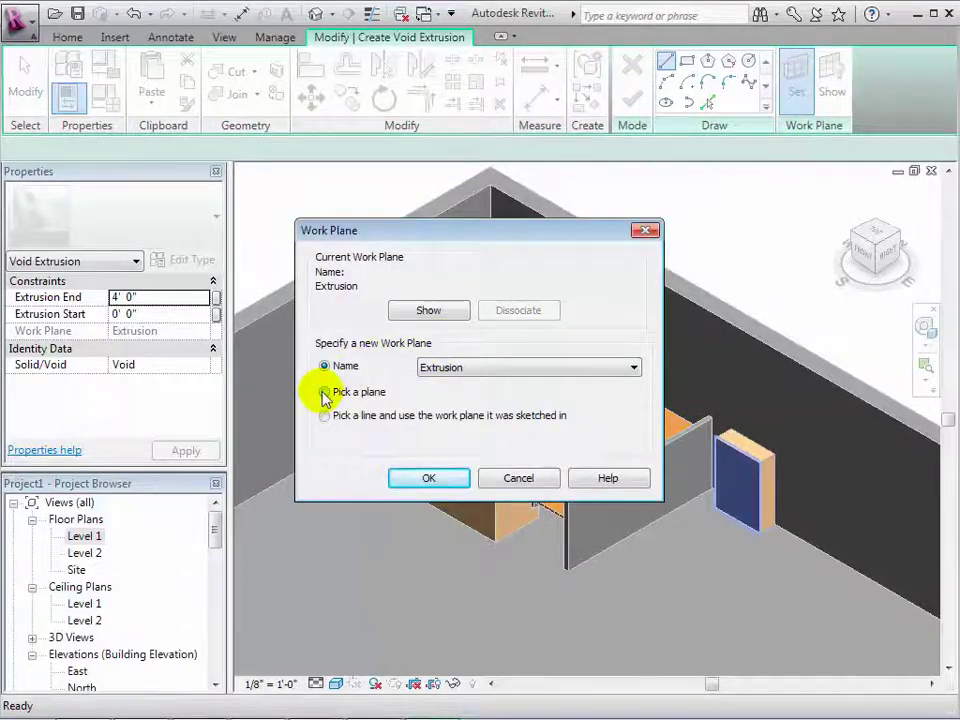
click(322, 392)
click(410, 477)
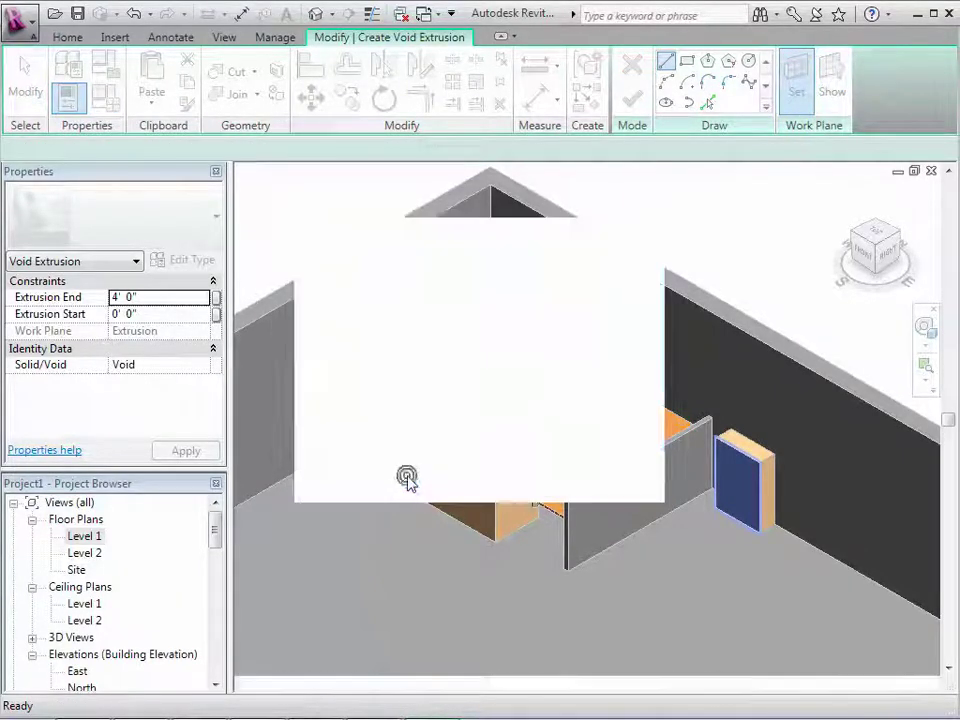
click(718, 490)
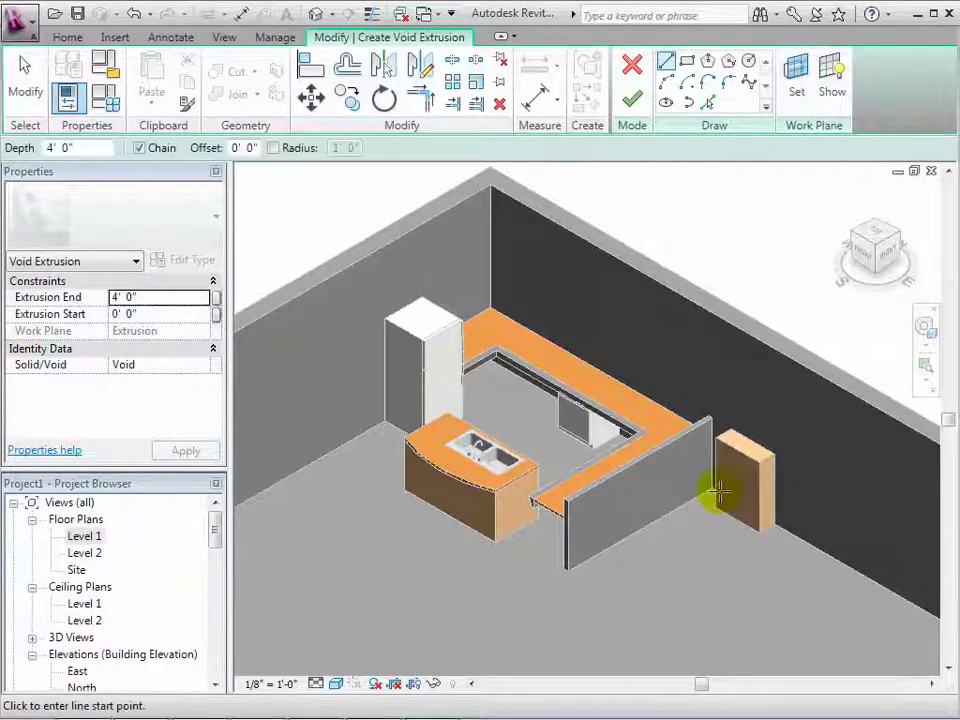
- In front view, sketch a closed diamond near the rack panel's top-left corner
click(858, 252)
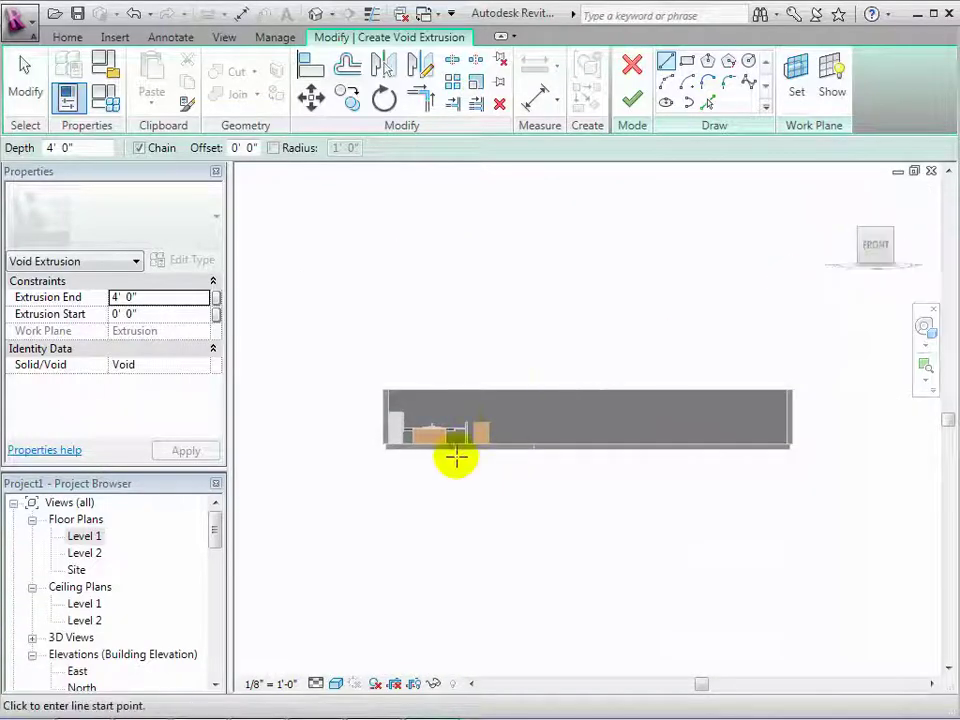
scroll(470, 460, up, 10)
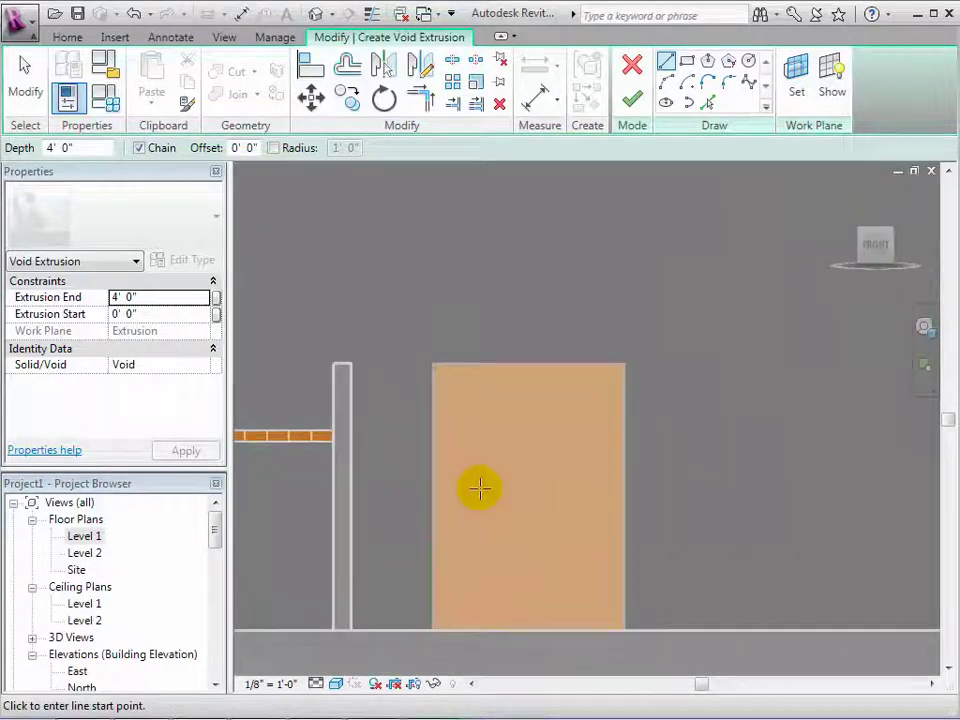
middle_drag(480, 487, 525, 435)
scroll(514, 454, up, 4)
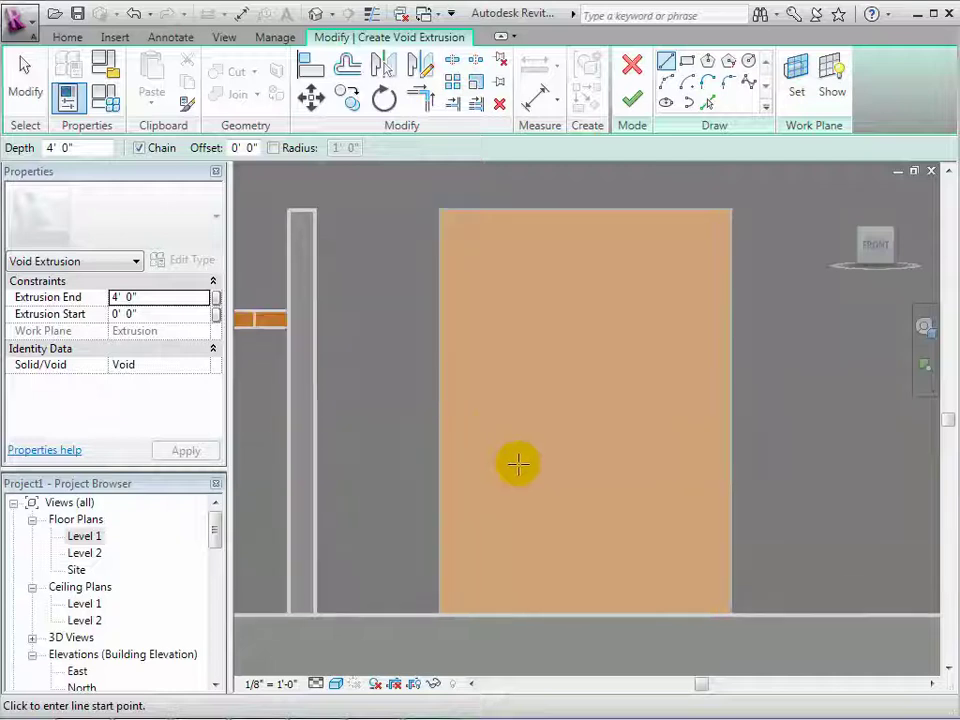
click(469, 219)
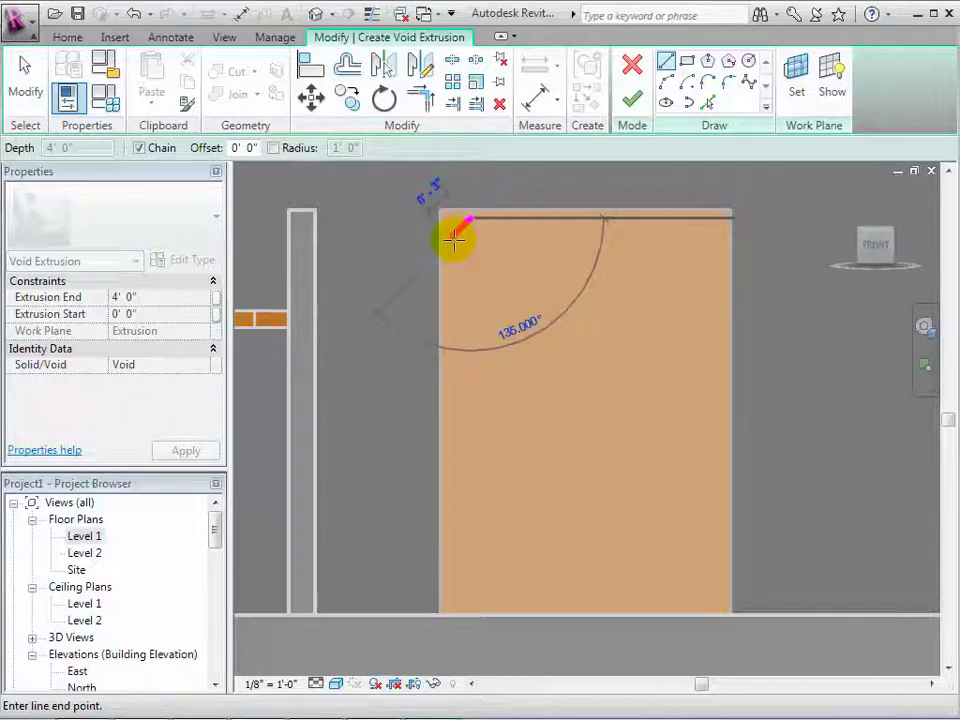
click(455, 238)
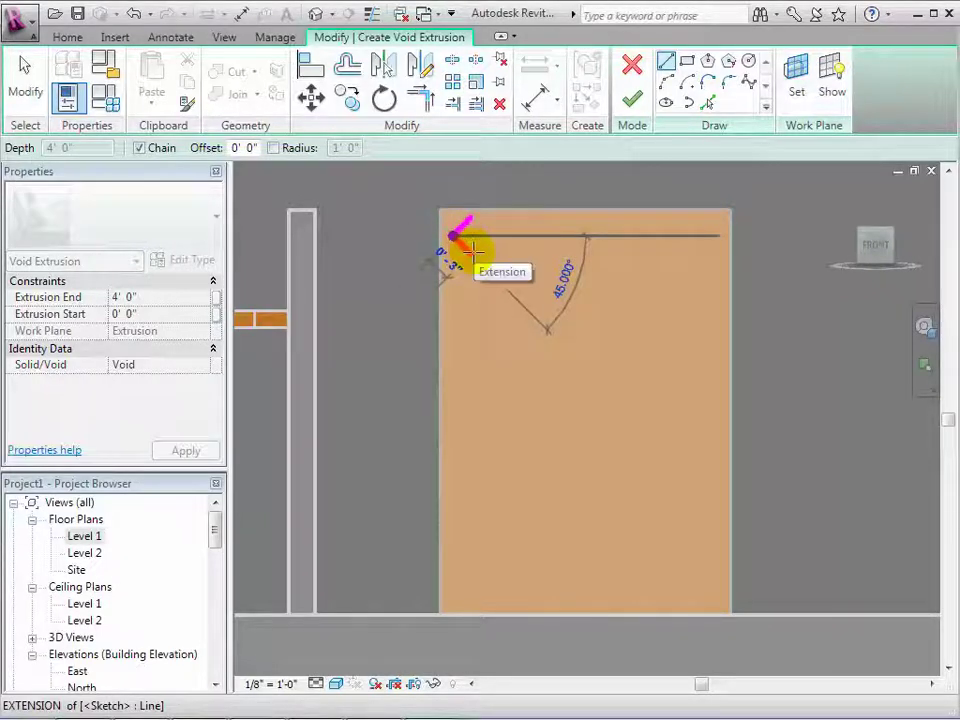
click(468, 236)
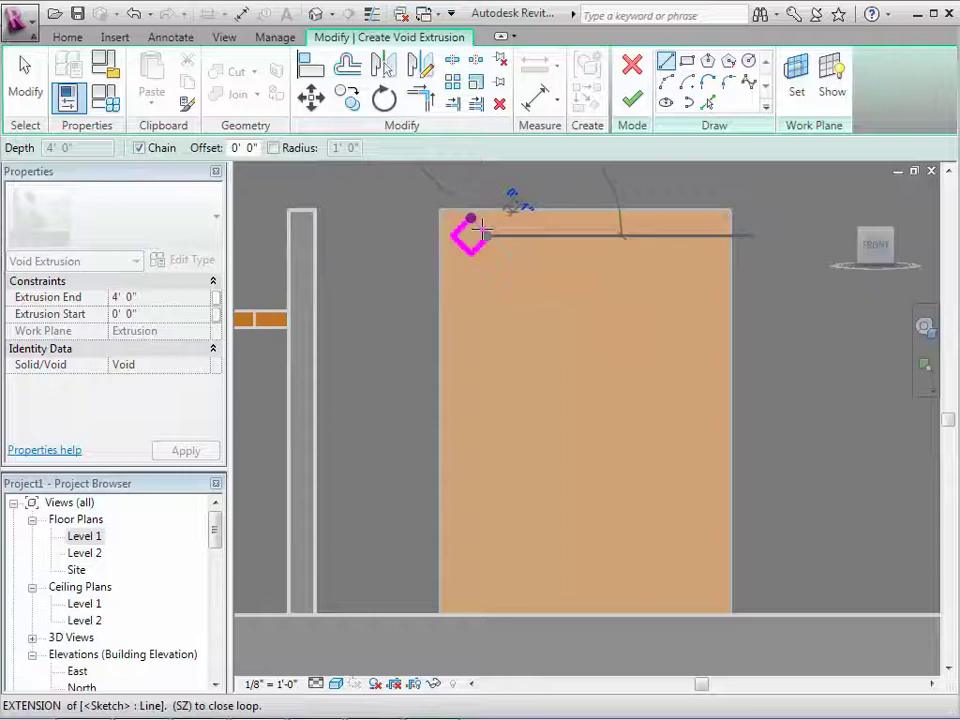
click(469, 219)
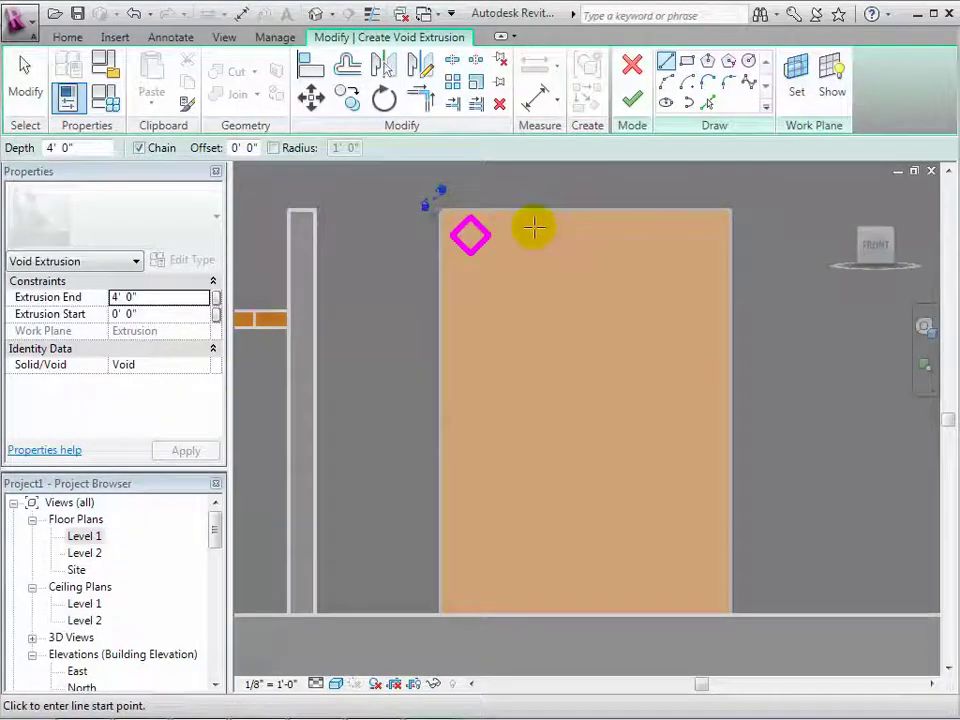
- Copy the diamond into a lattice grid and lower the upper rectangle's bottom edge
click(23, 85)
drag(446, 210, 507, 265)
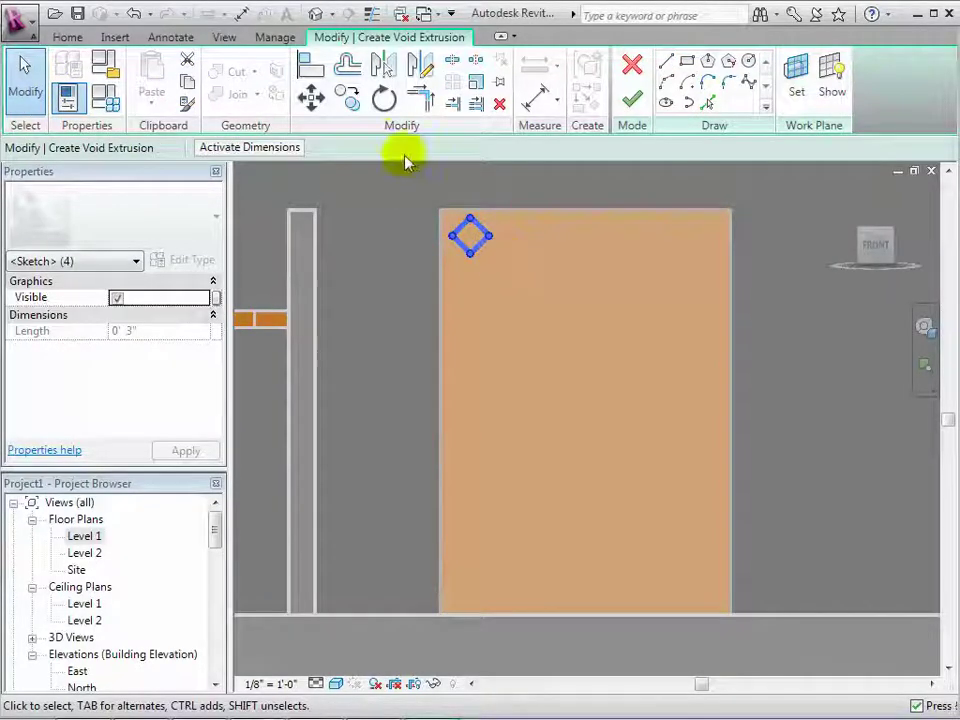
click(347, 97)
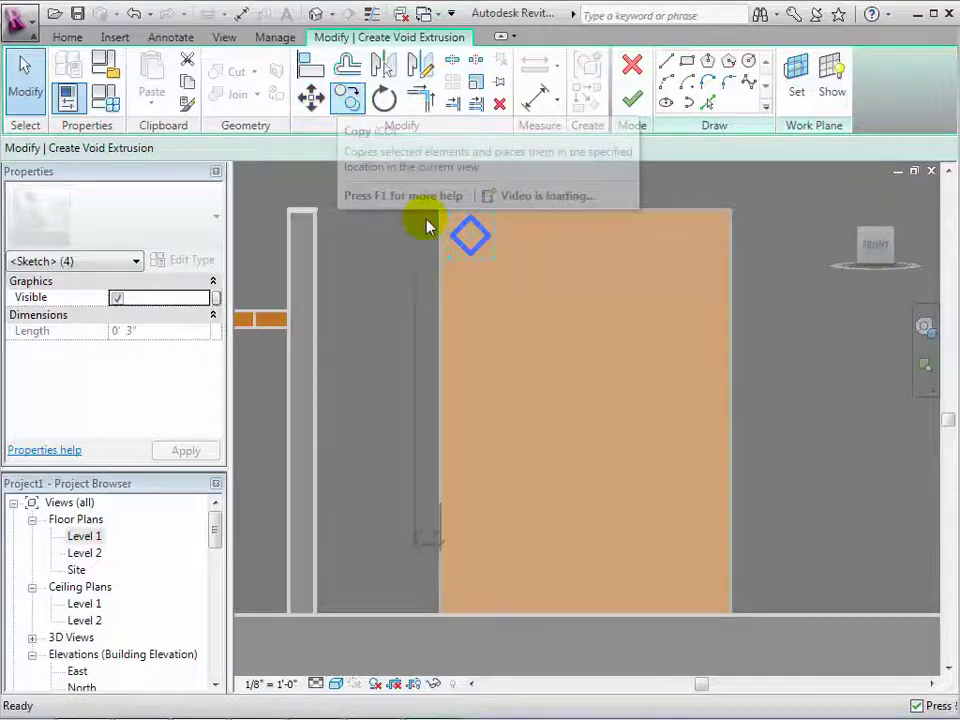
click(453, 237)
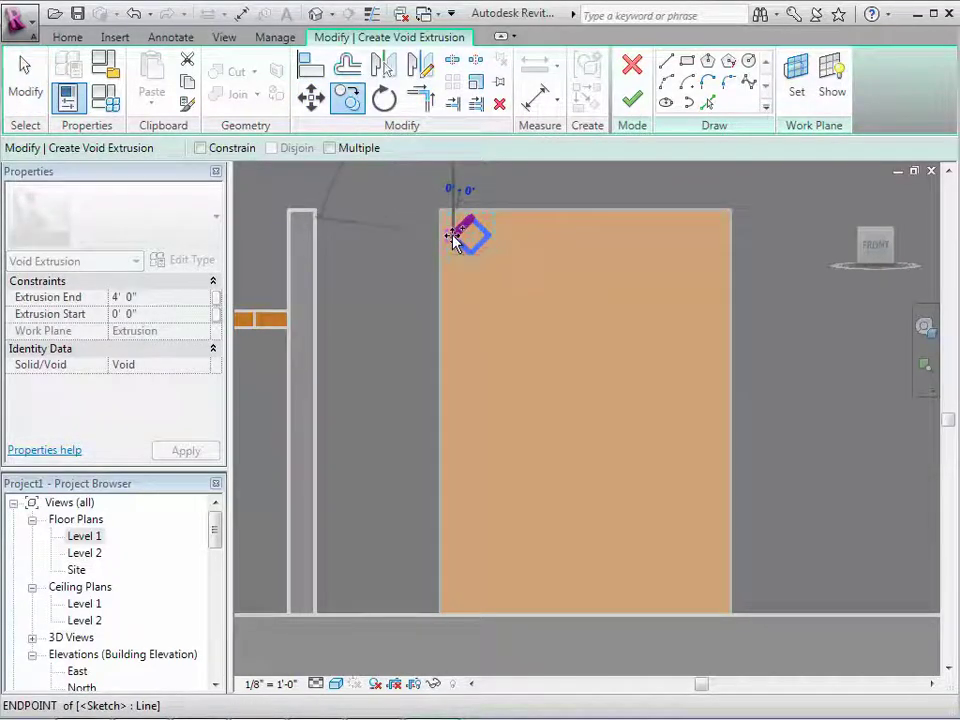
click(503, 238)
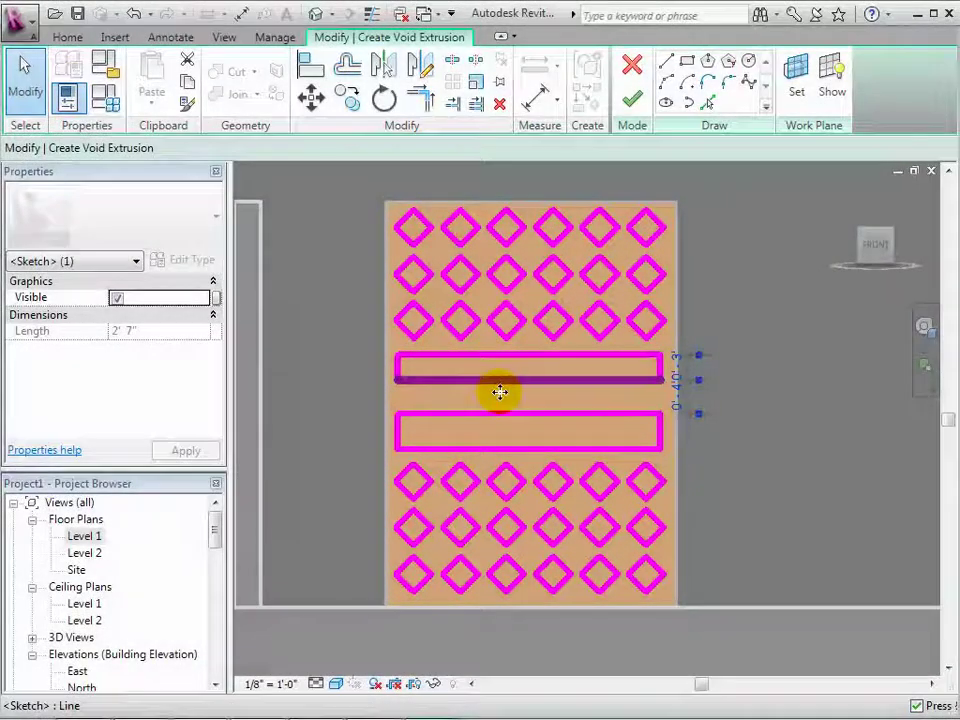
drag(499, 388, 498, 405)
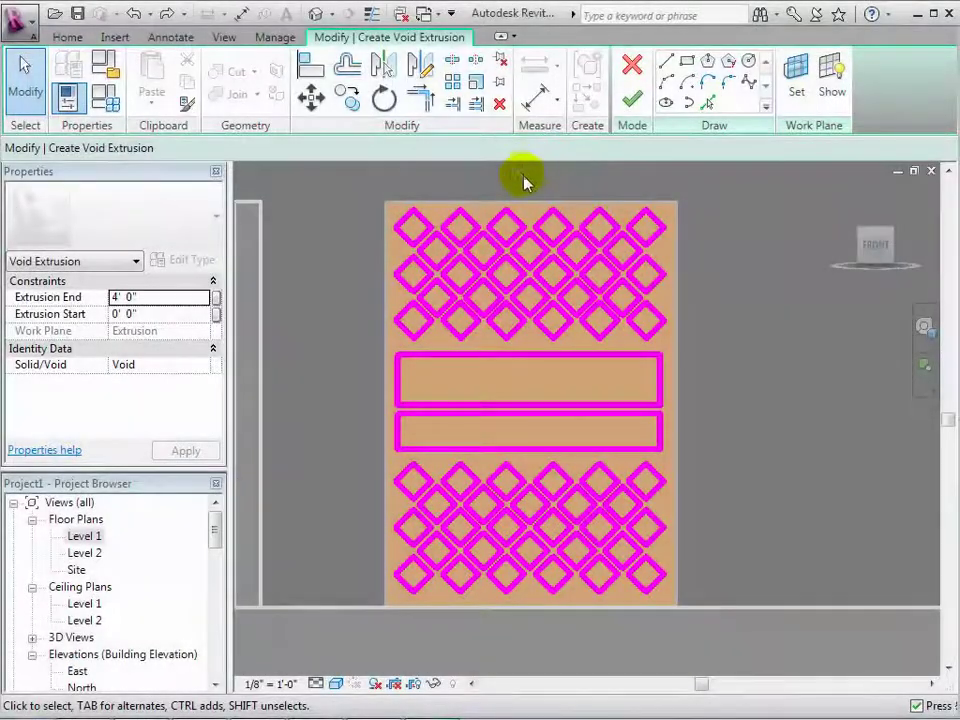
- Set the void's Extrusion End to 1' 0" and finish the extrusion sketch
click(189, 297)
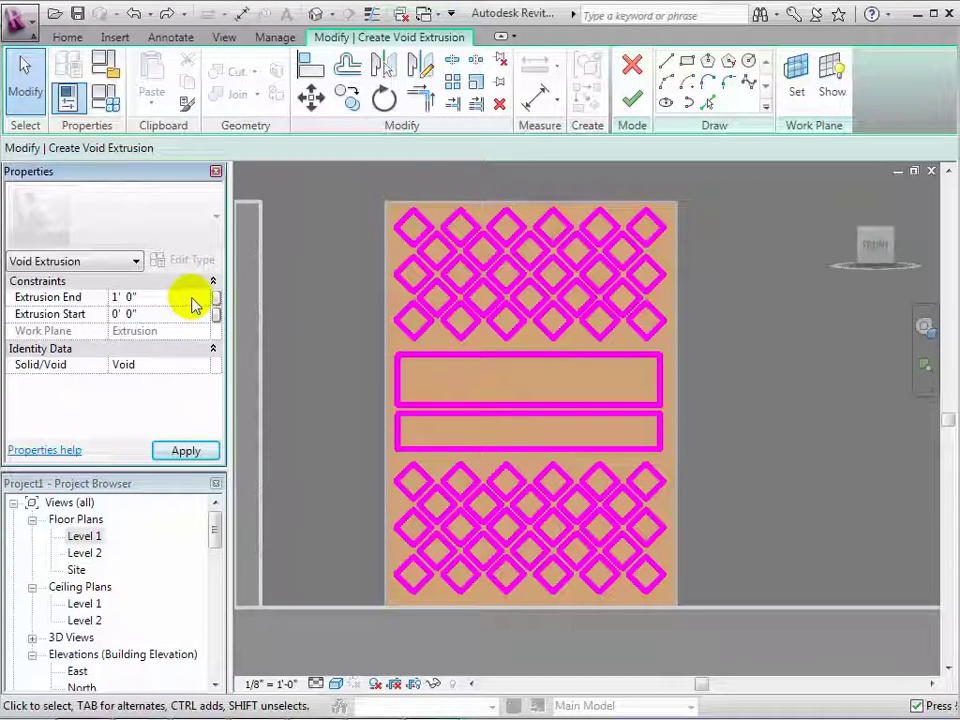
click(186, 450)
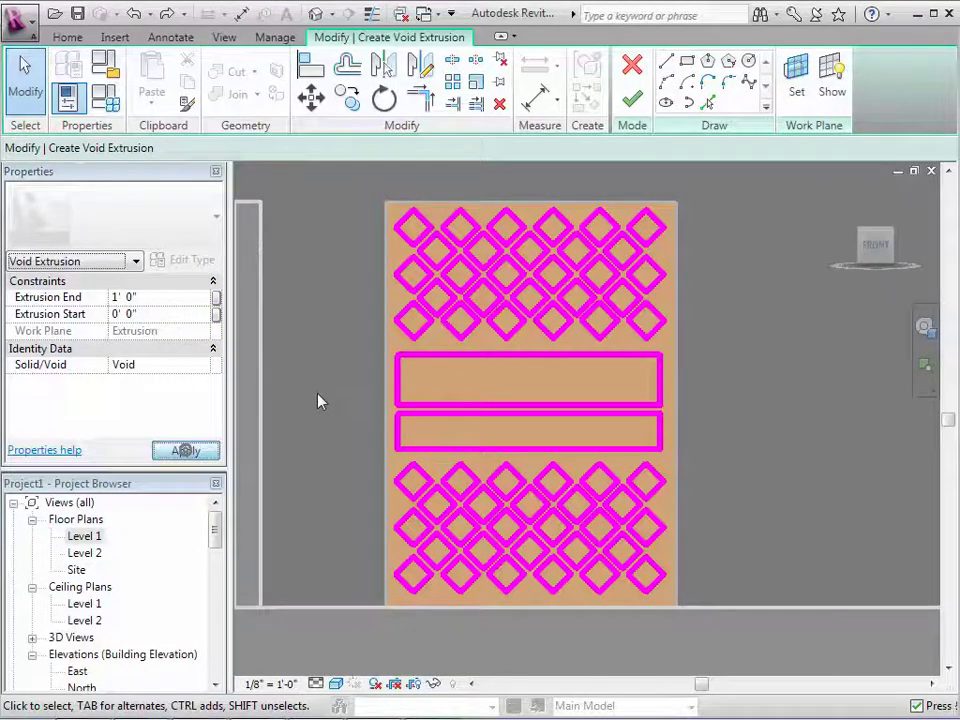
click(632, 99)
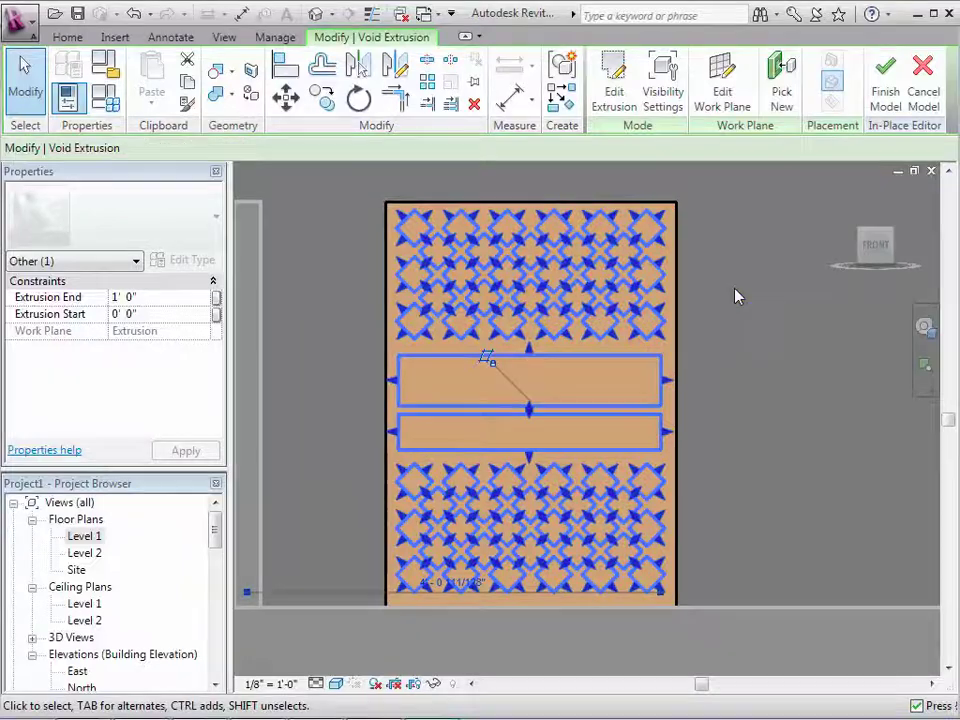
- Orbit around the lattice-cut wine rack to check it, then finish the in-place model
click(735, 295)
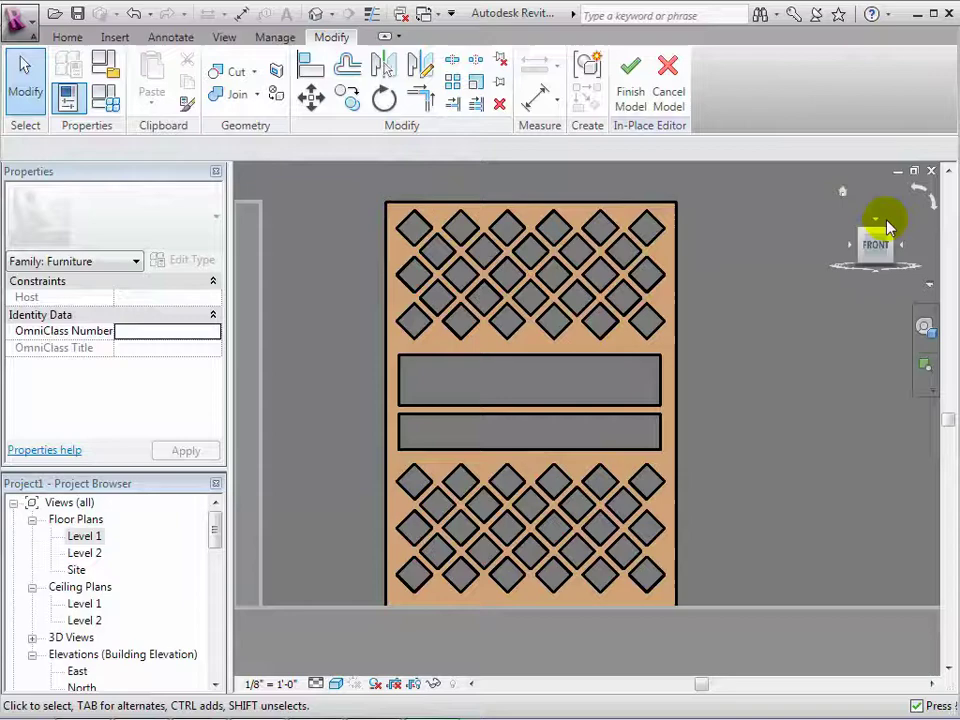
drag(885, 220, 868, 253)
middle_drag(753, 312, 530, 615)
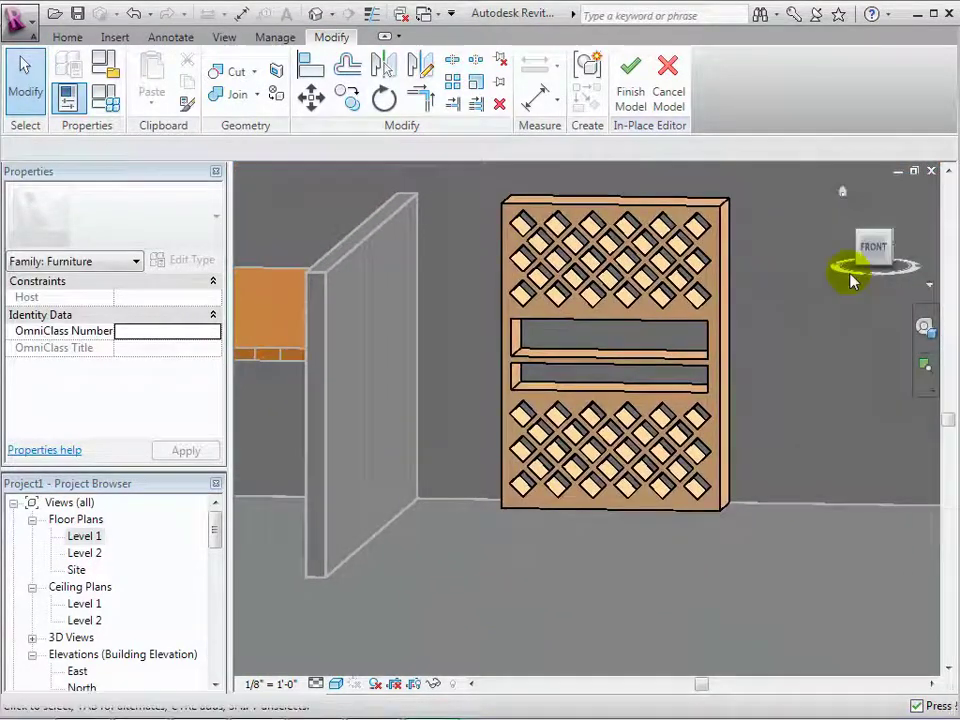
drag(879, 236, 870, 244)
middle_drag(843, 245, 568, 489)
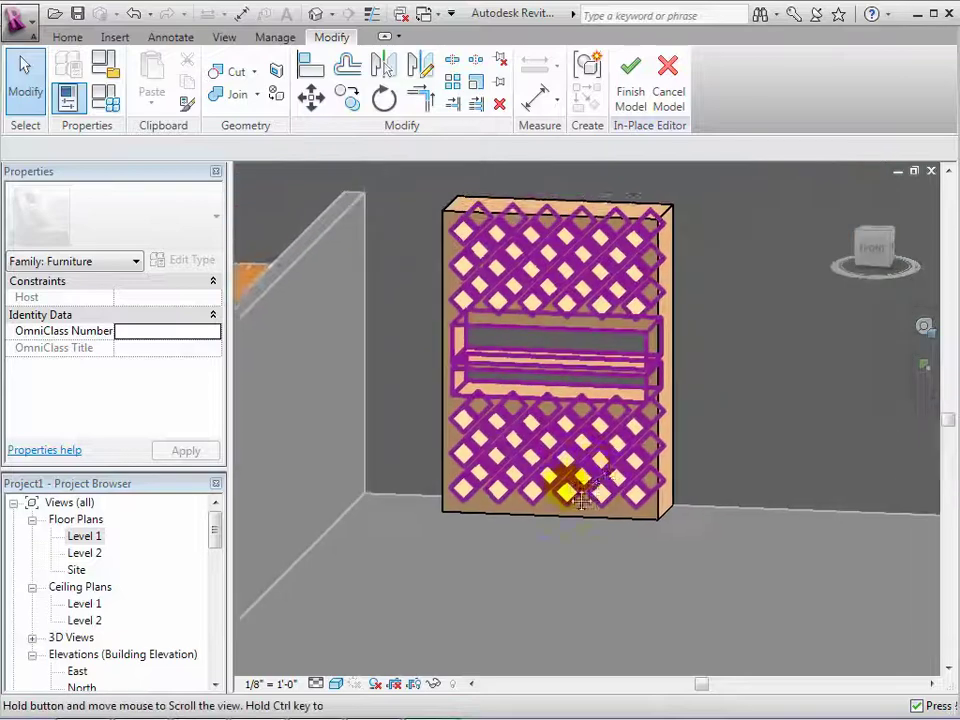
scroll(660, 381, down, 2)
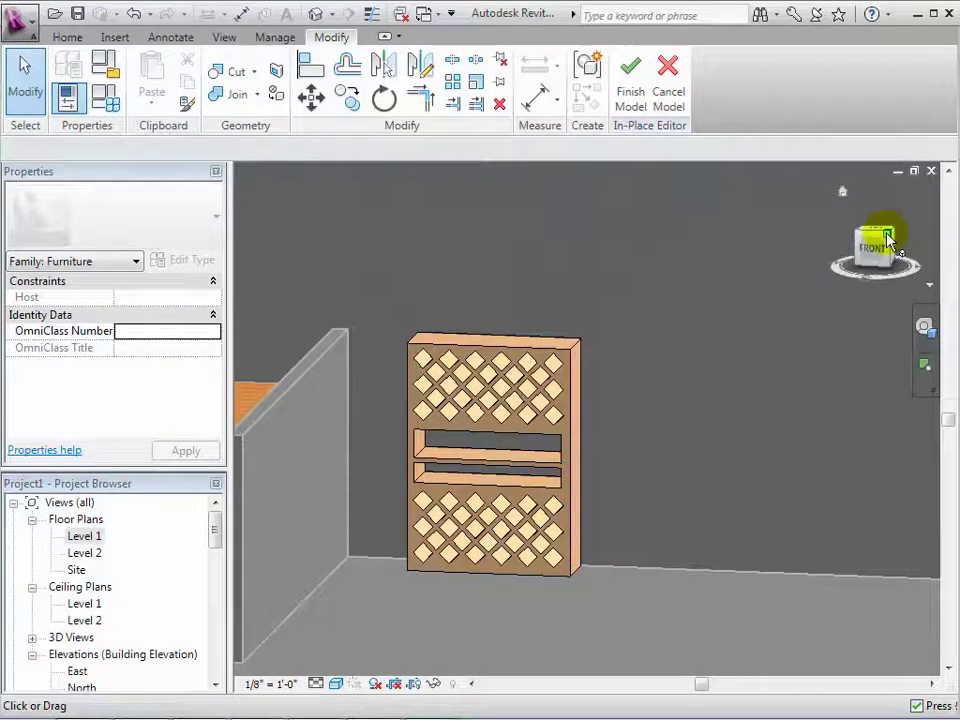
drag(884, 237, 876, 243)
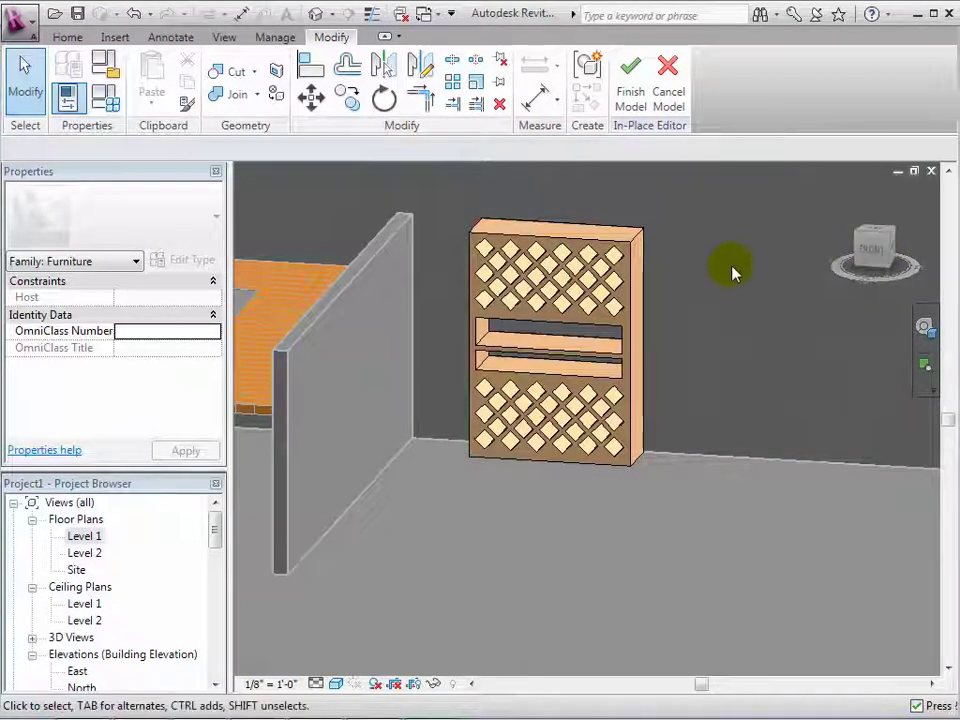
click(635, 100)
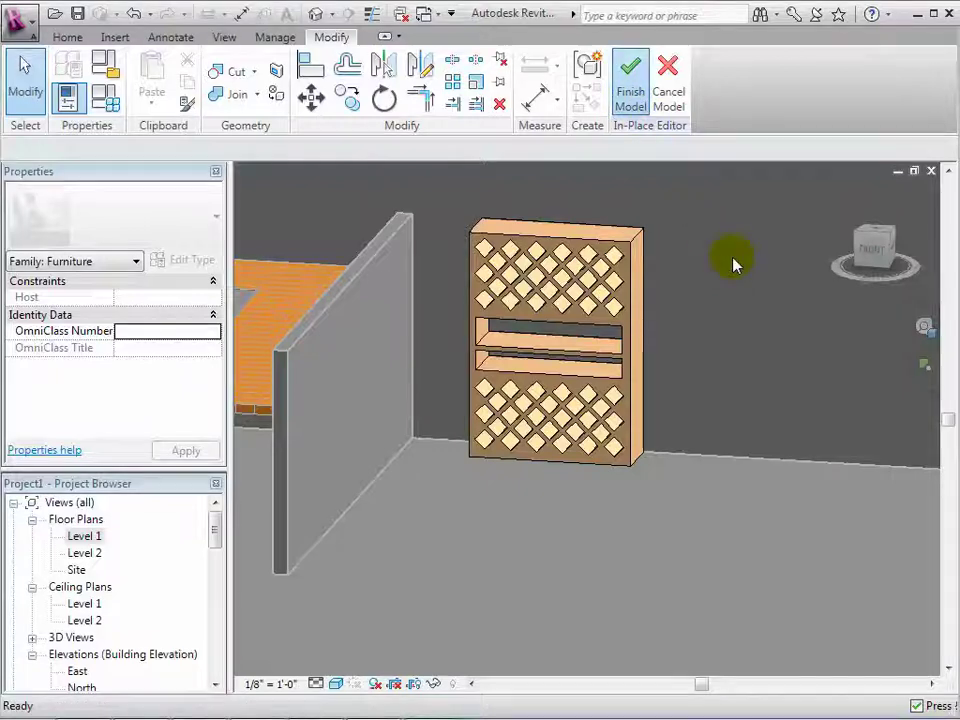
- Zoom out and back in to review the finished kitchen in 3D
scroll(724, 280, down, 5)
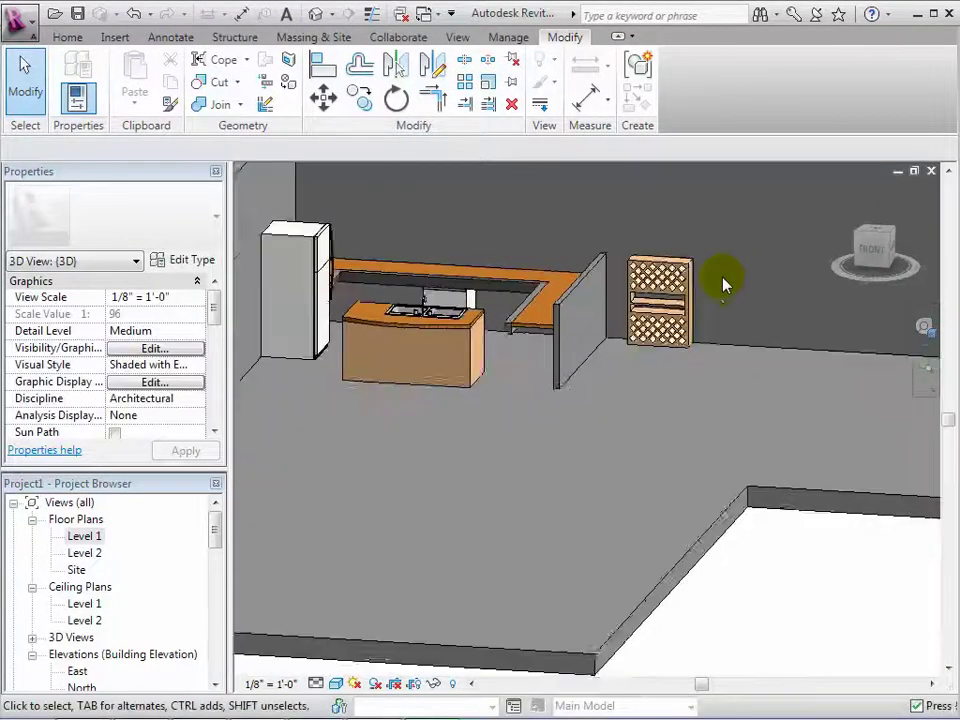
scroll(724, 284, up, 5)
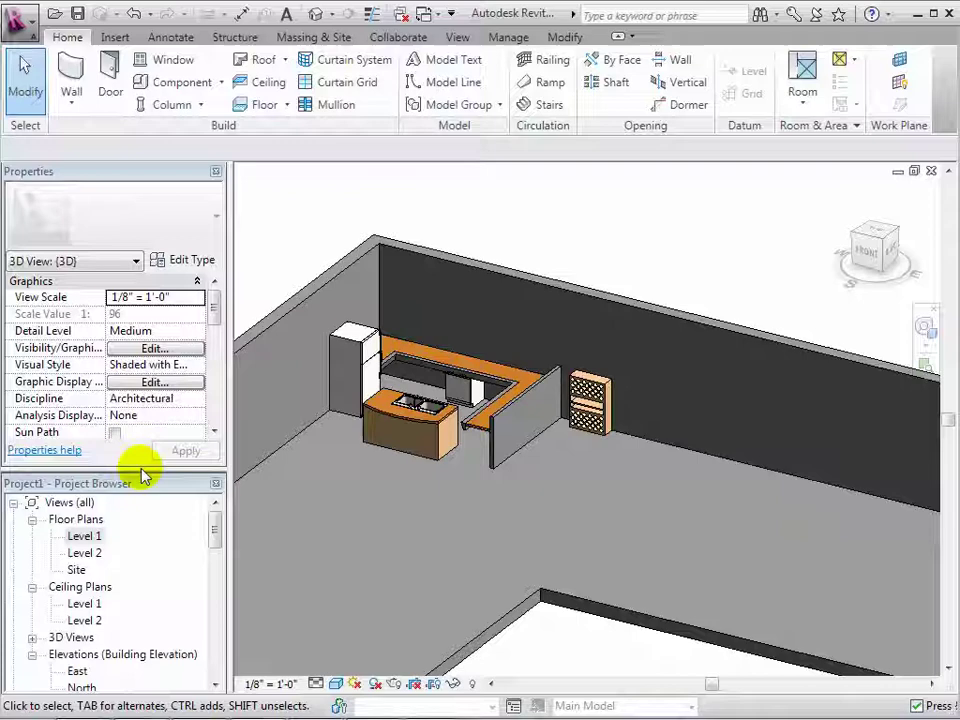
- In the Level 1 plan, draw a horizontal reference plane right of the counter
double_click(85, 537)
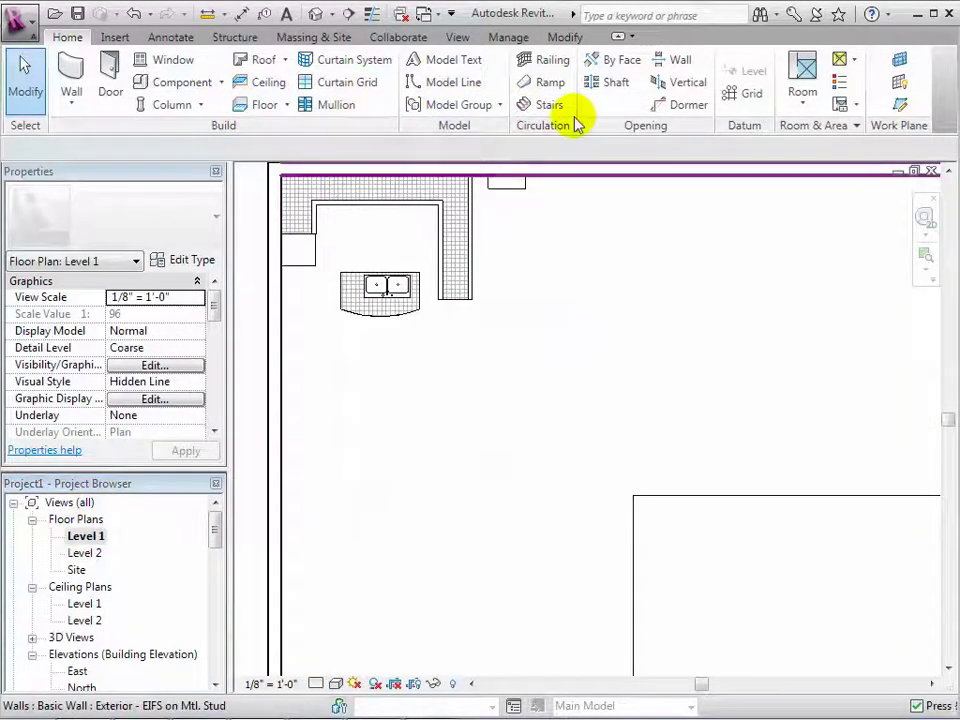
click(900, 104)
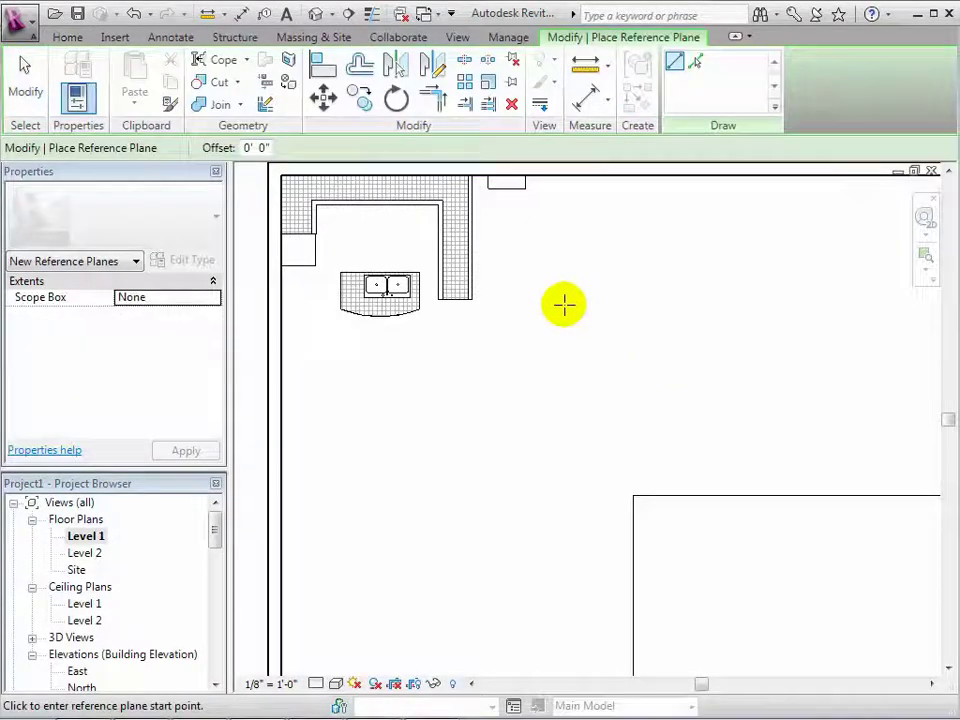
click(563, 326)
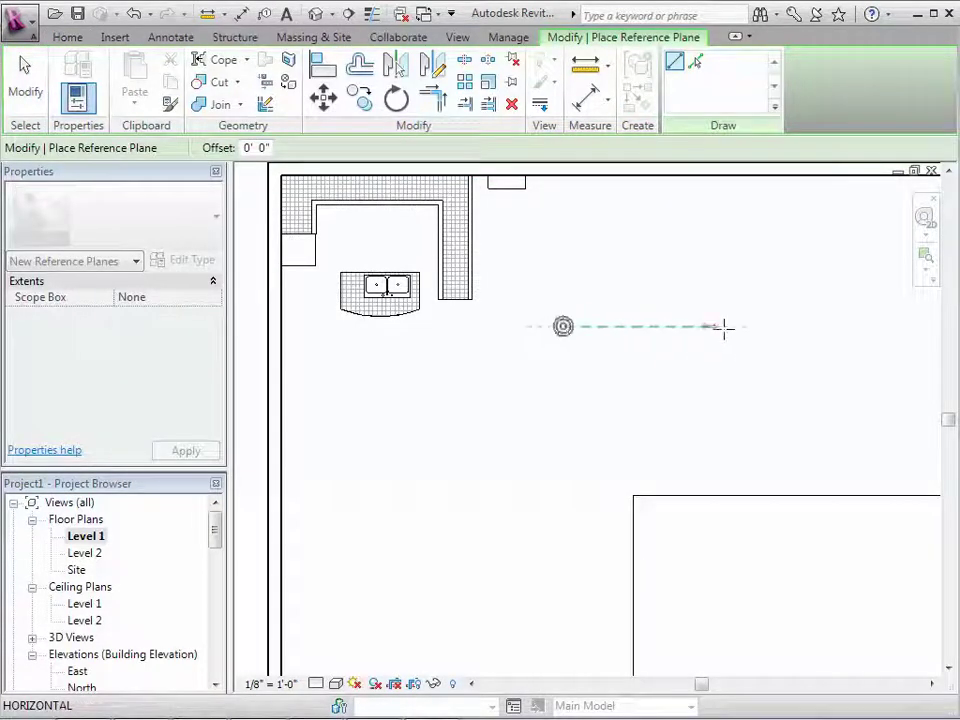
click(862, 326)
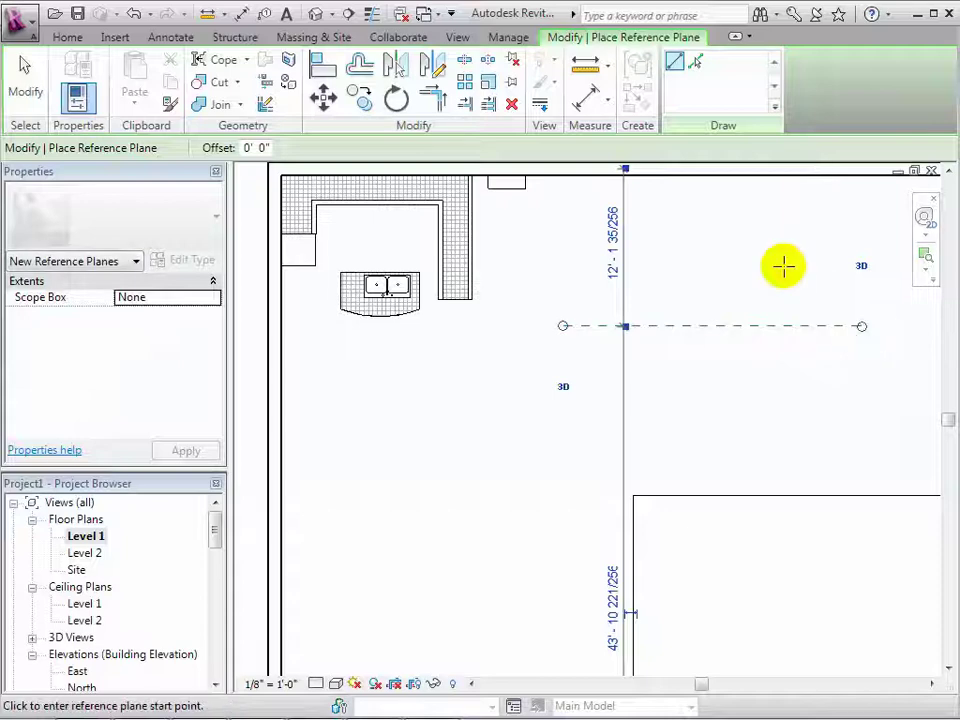
click(18, 72)
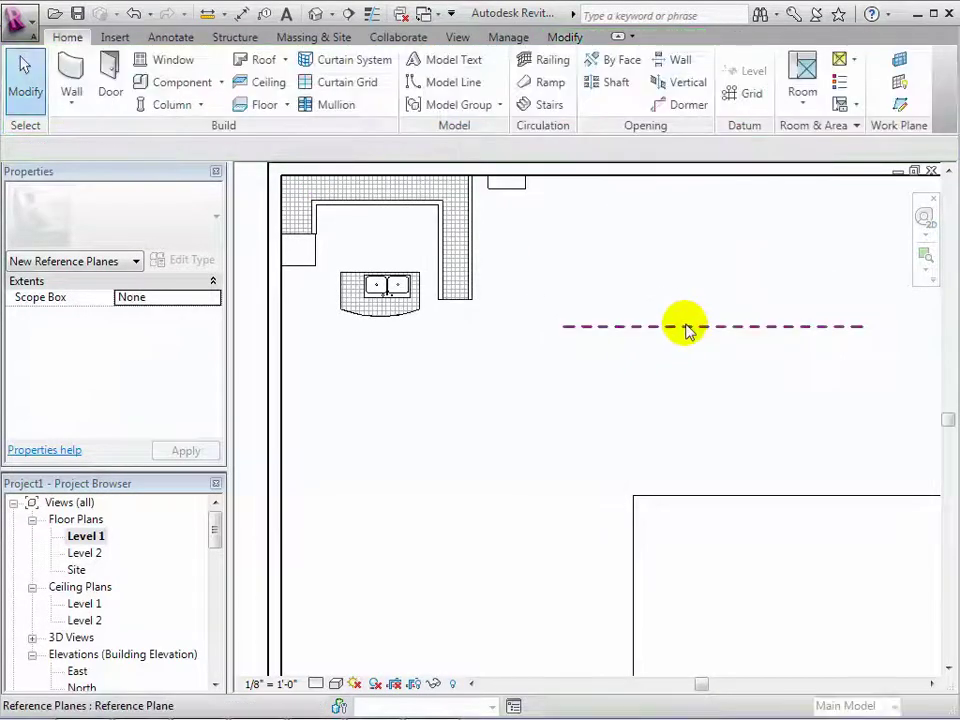
- Name the new reference plane 'Example'
click(686, 326)
click(672, 325)
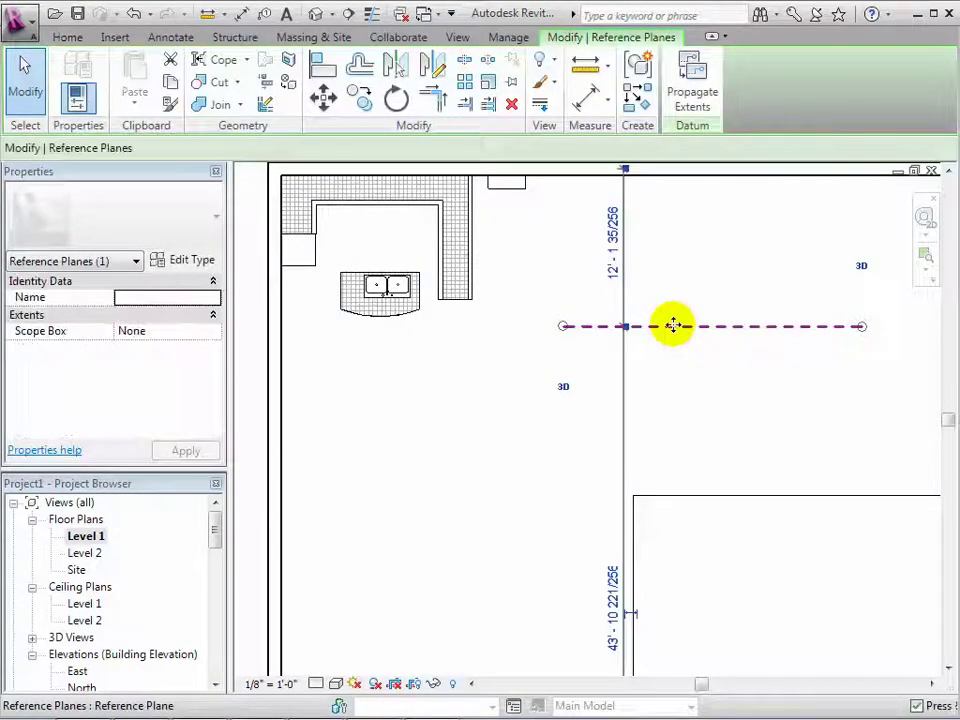
click(122, 297)
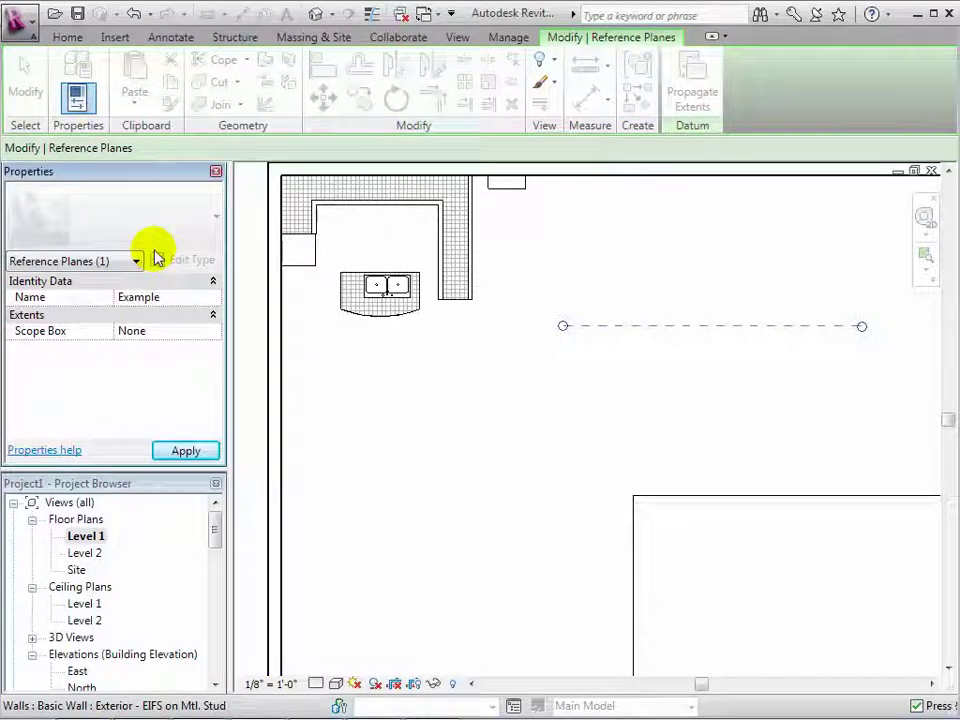
click(187, 451)
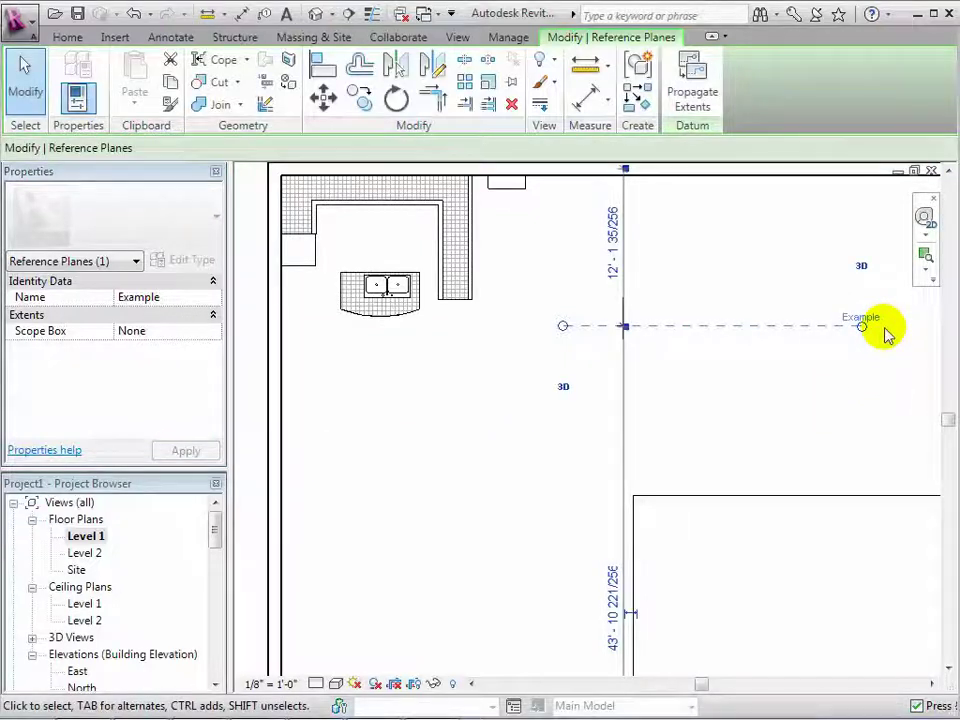
- In the default 3D view, create an in-place Furniture model named 'Example'
click(322, 14)
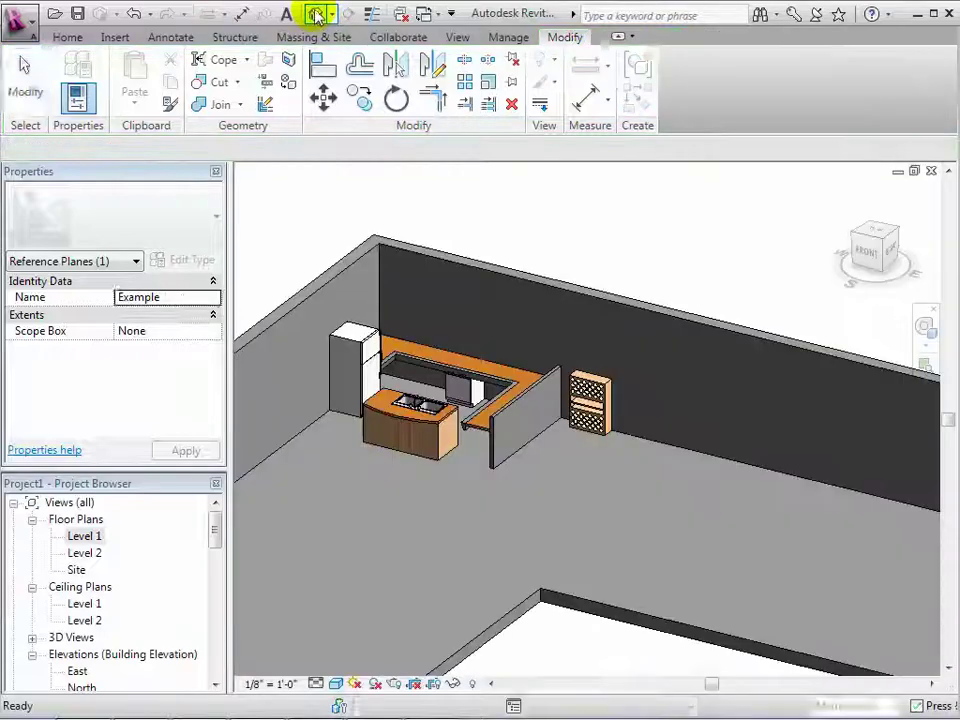
click(64, 38)
click(222, 84)
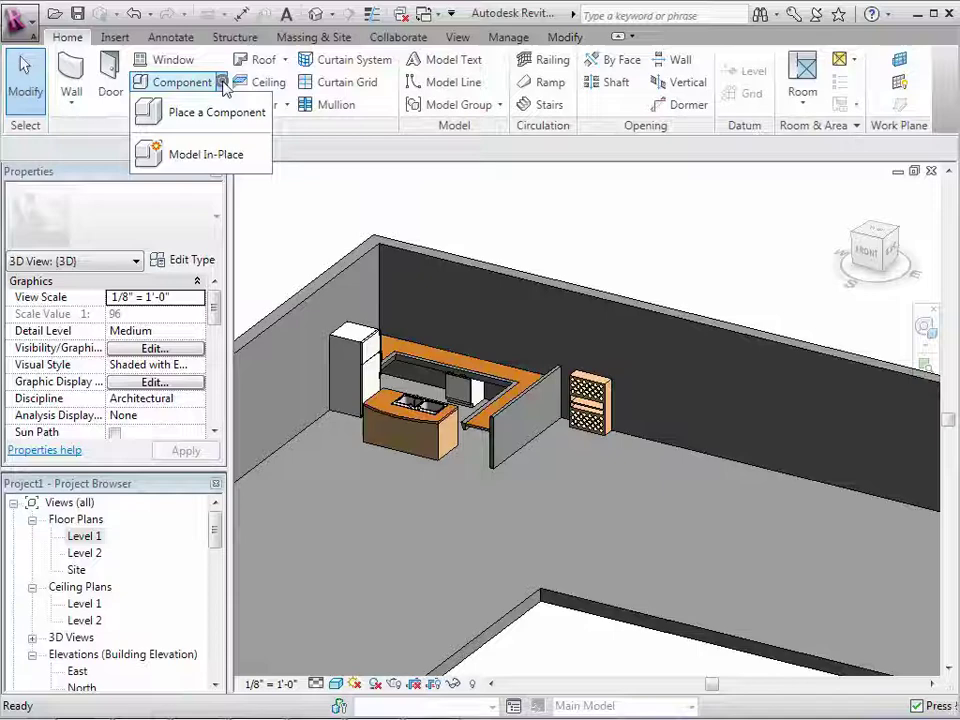
click(222, 154)
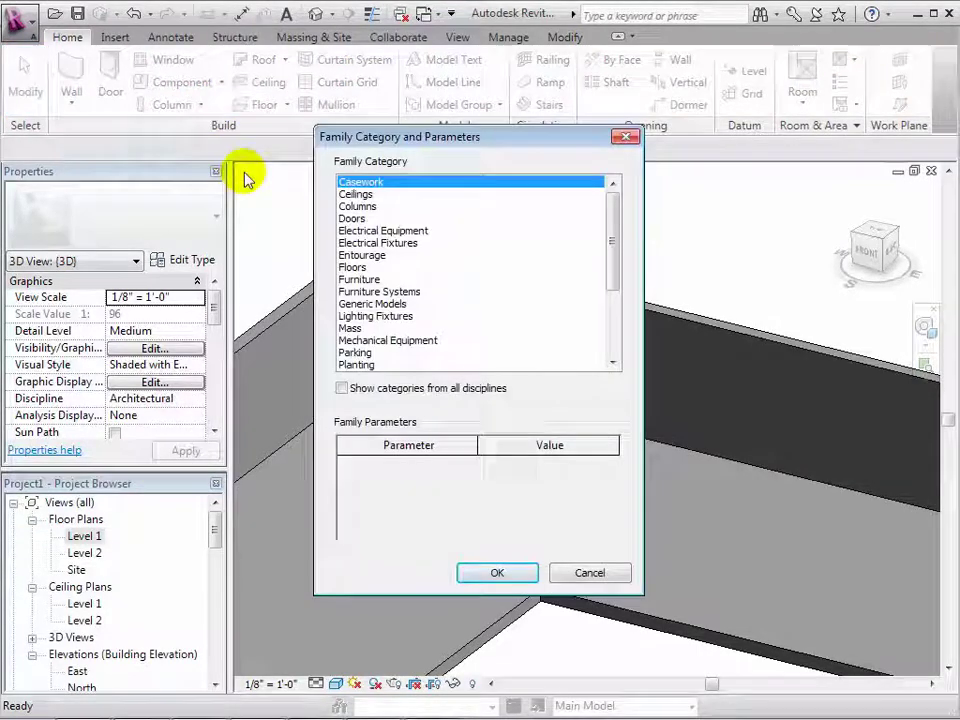
click(362, 280)
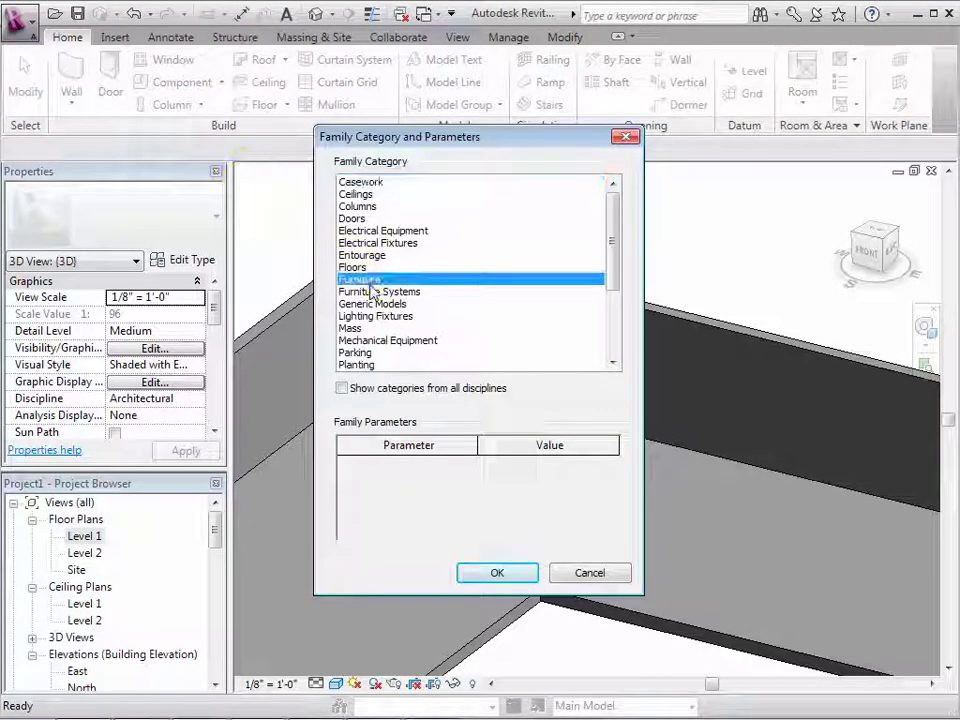
click(467, 573)
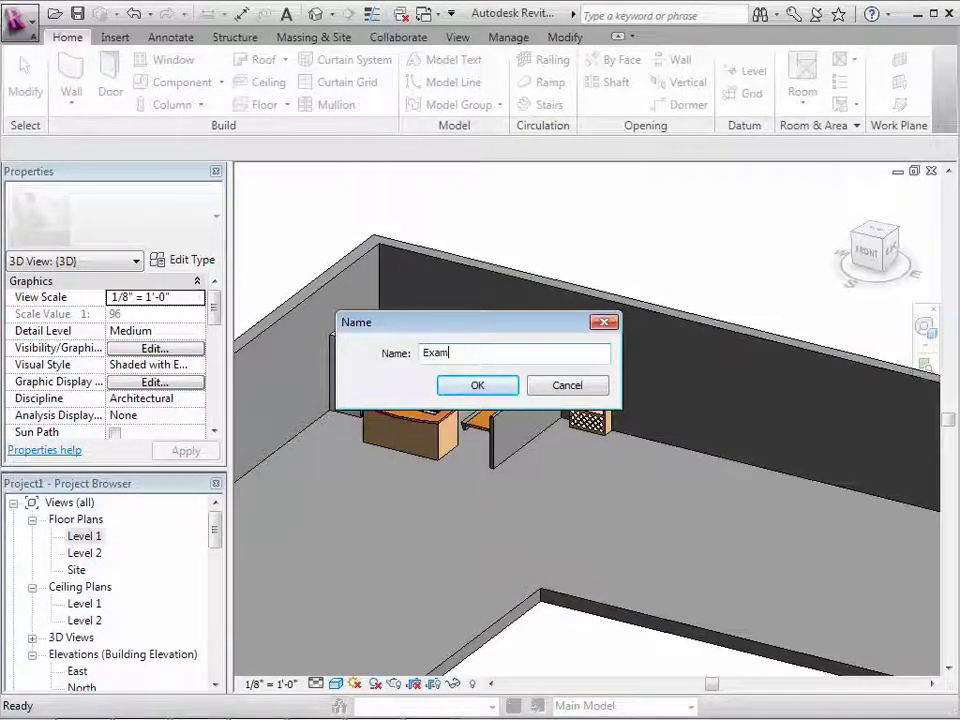
text(Example)
key(Return)
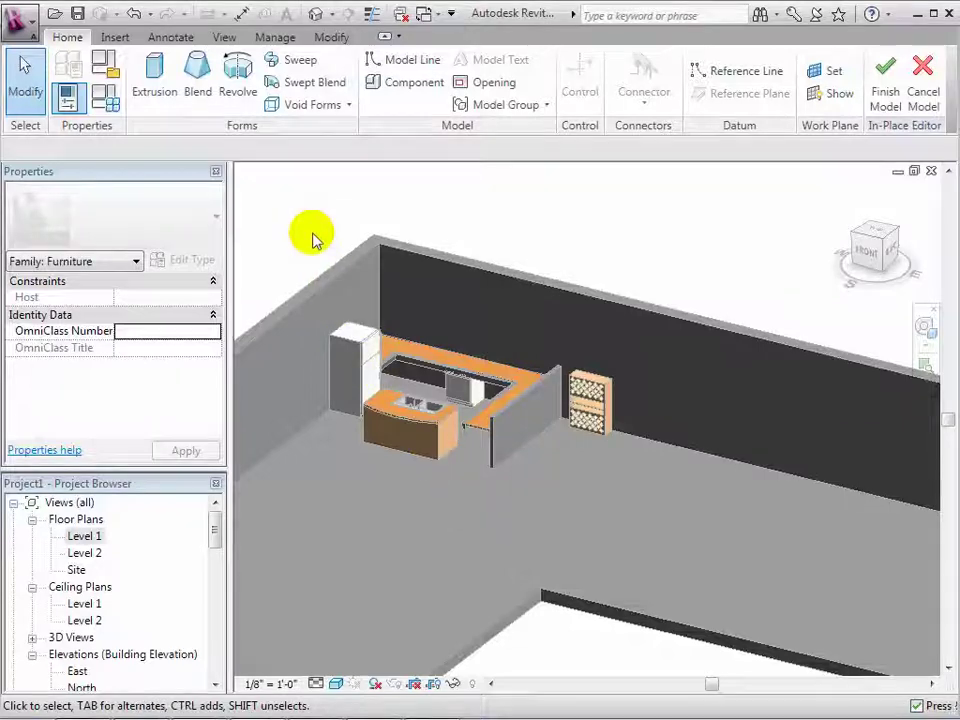
- Start a revolve on the Example reference plane and view it from the front
click(237, 86)
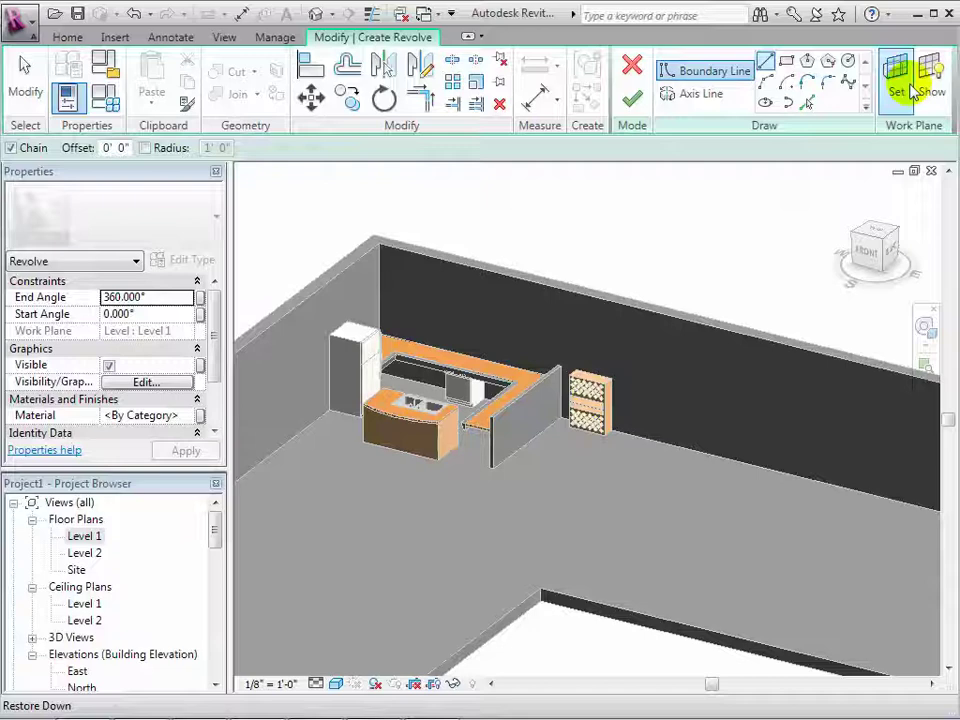
click(898, 82)
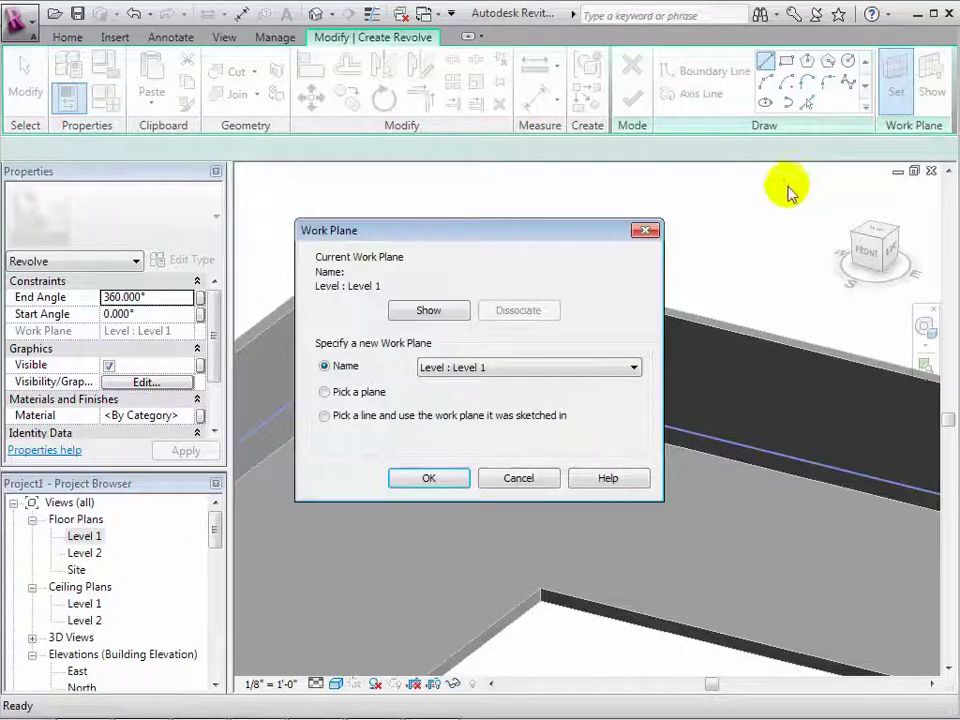
click(638, 368)
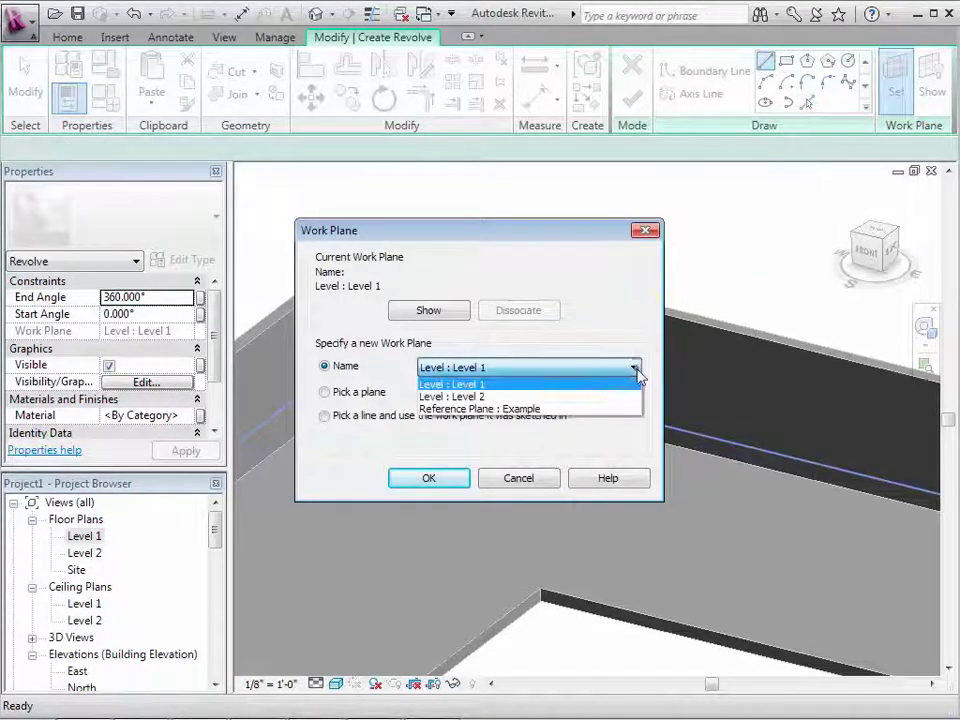
click(549, 411)
click(446, 479)
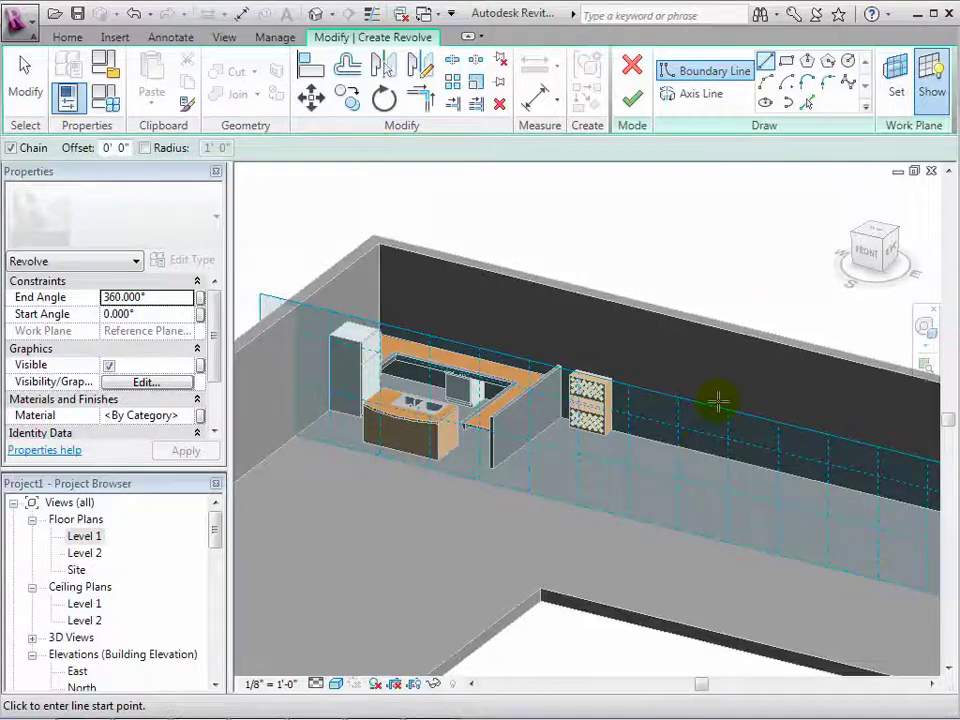
click(870, 254)
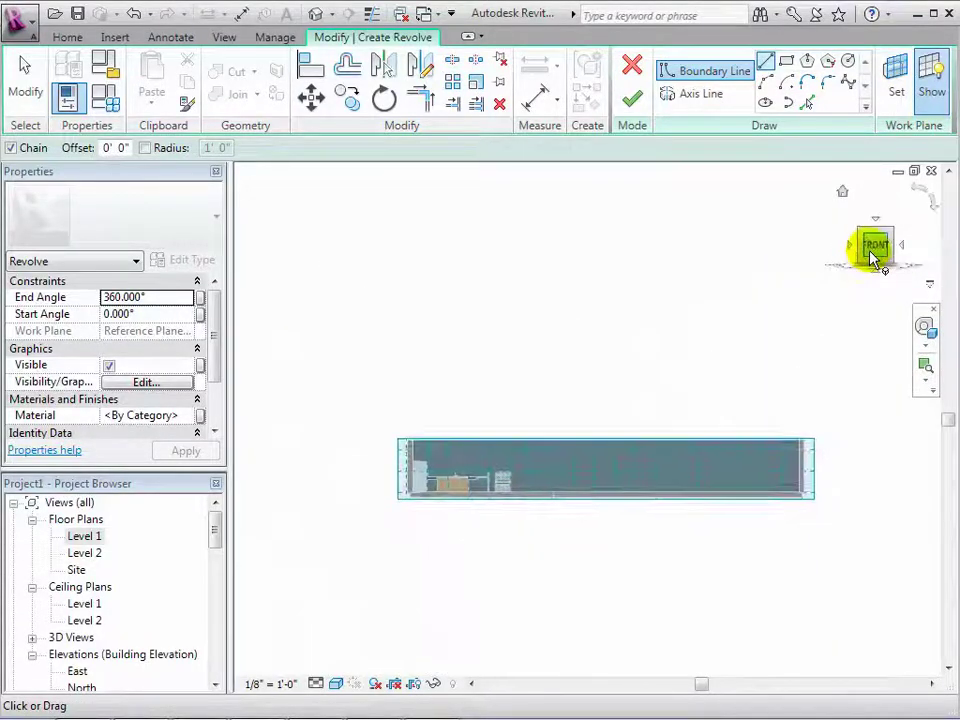
scroll(580, 366, up, 4)
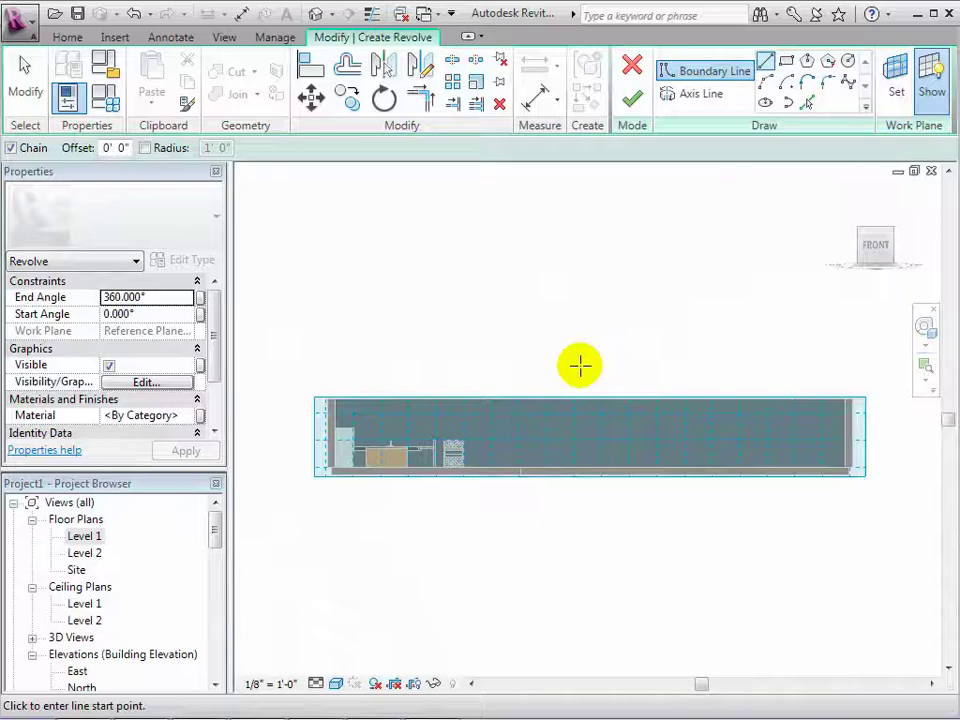
- Sketch the narrow V-shaped bowl profile as a closed chain of lines in front elevation
scroll(518, 565, up, 3)
scroll(520, 563, up, 1)
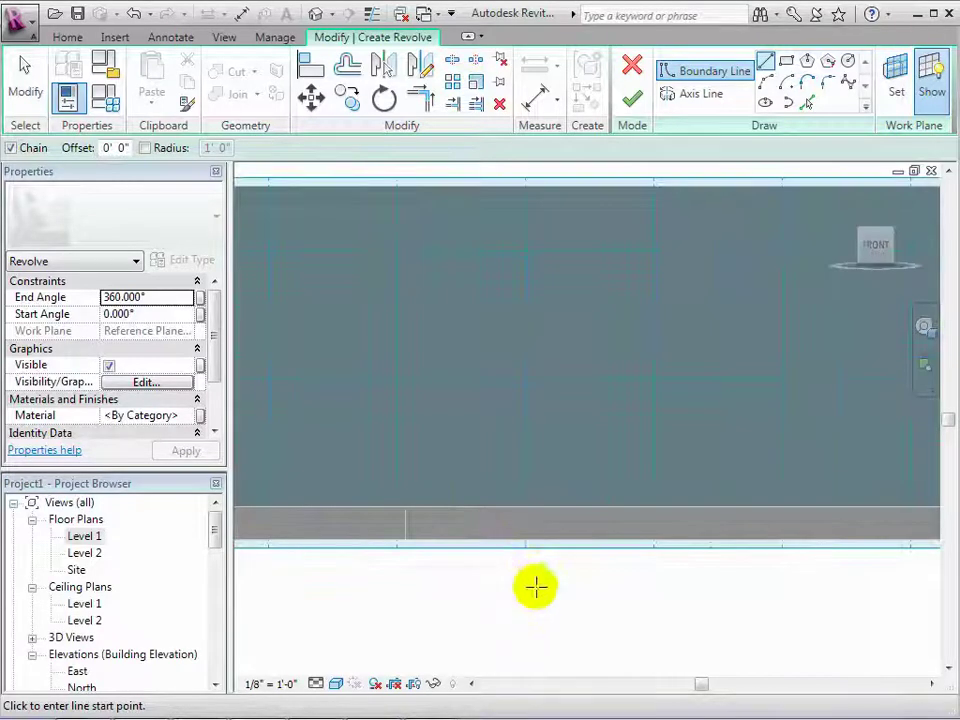
click(636, 527)
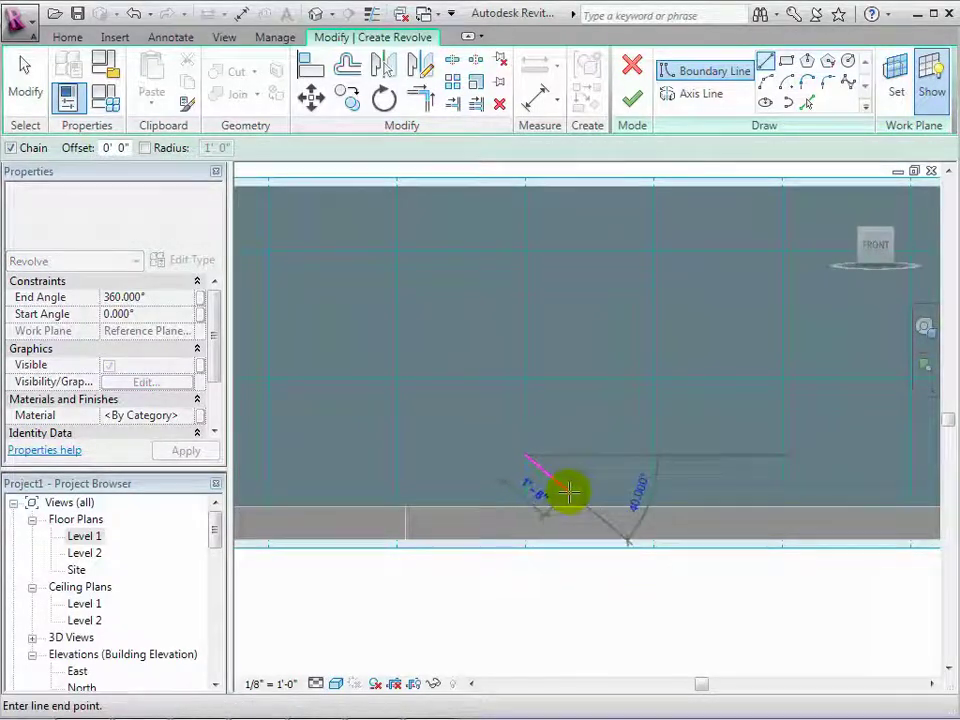
click(577, 490)
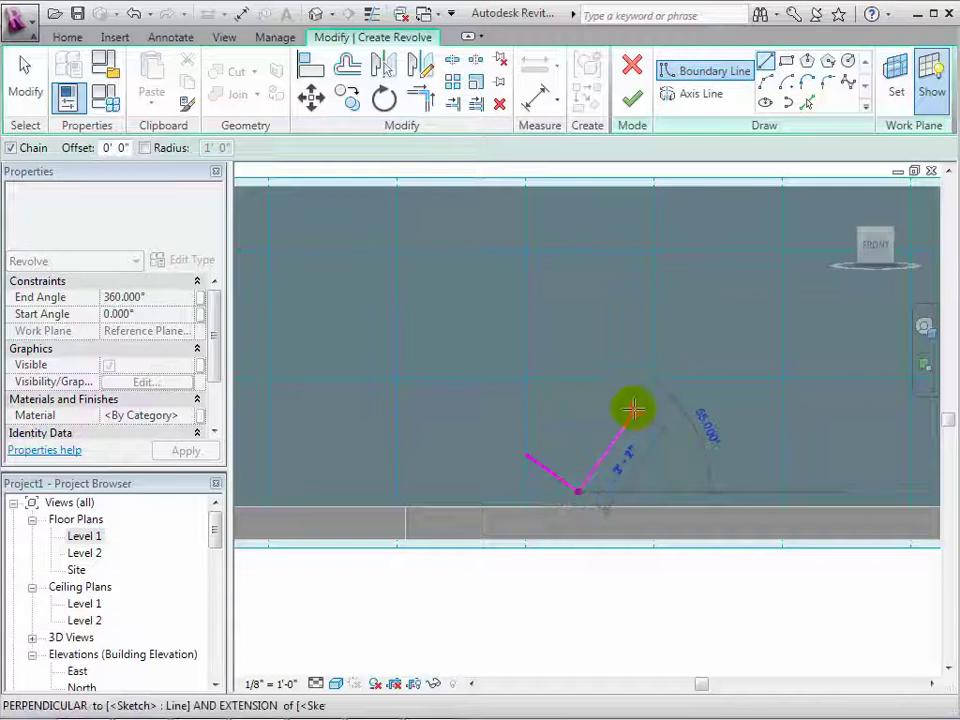
click(634, 408)
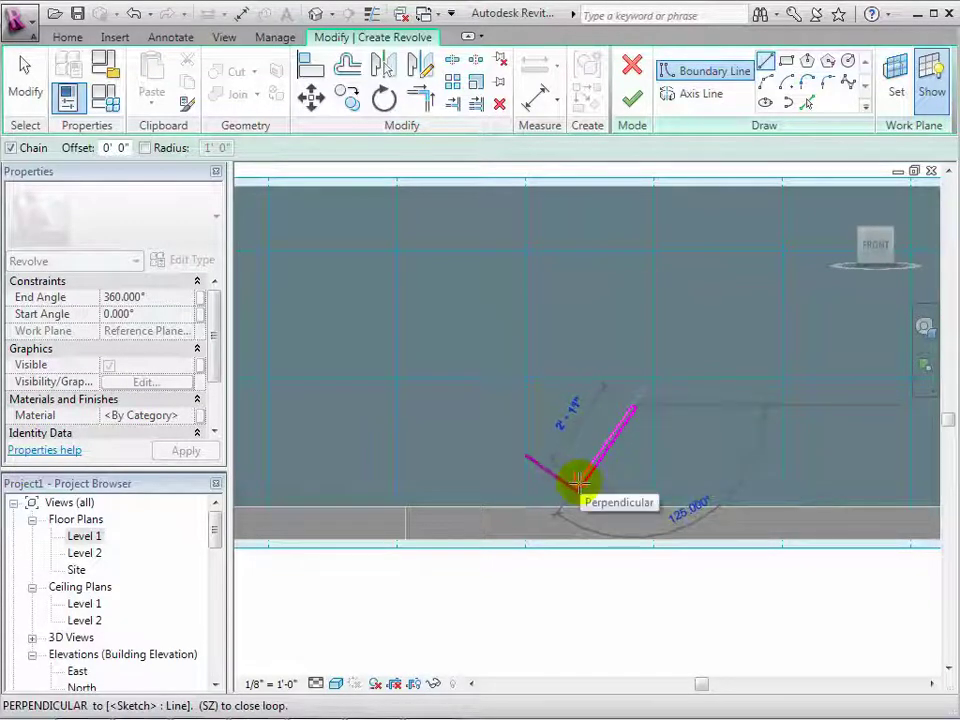
click(579, 483)
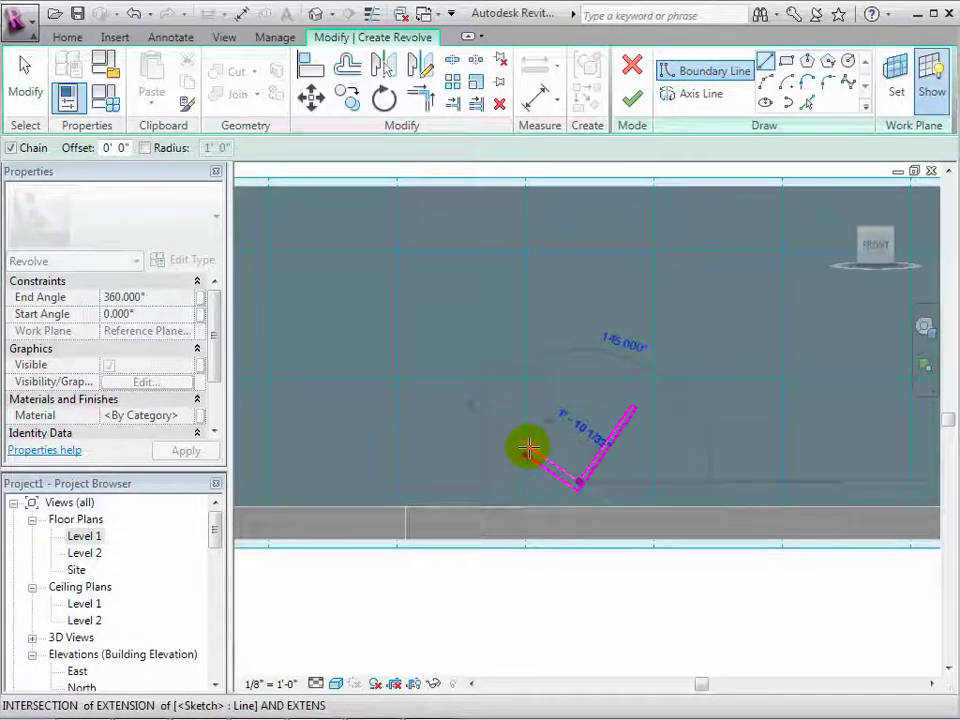
click(527, 452)
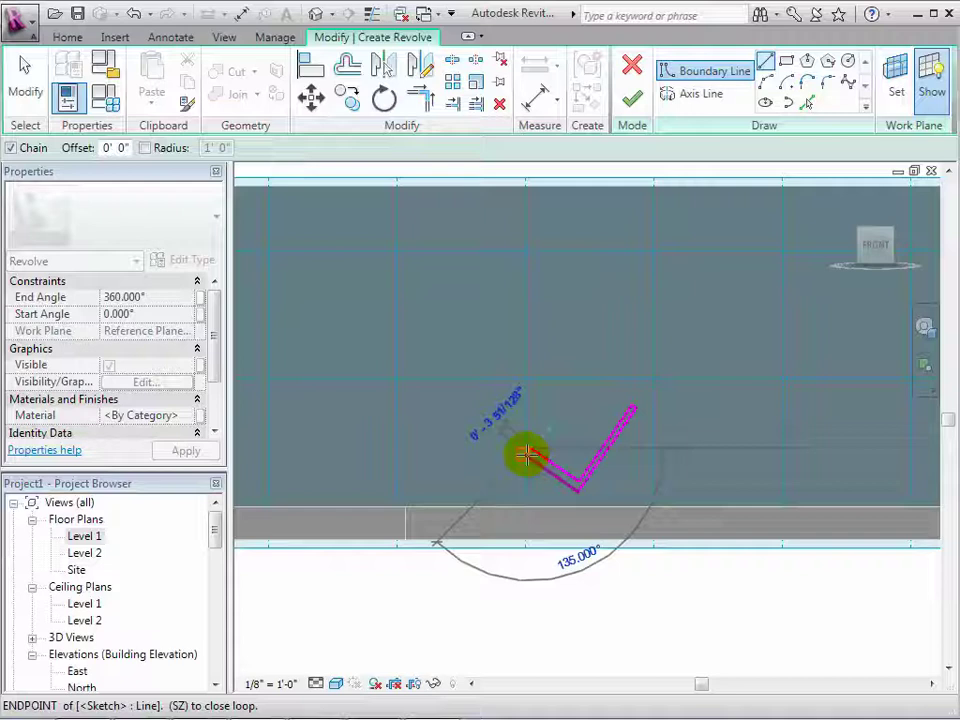
key(Escape)
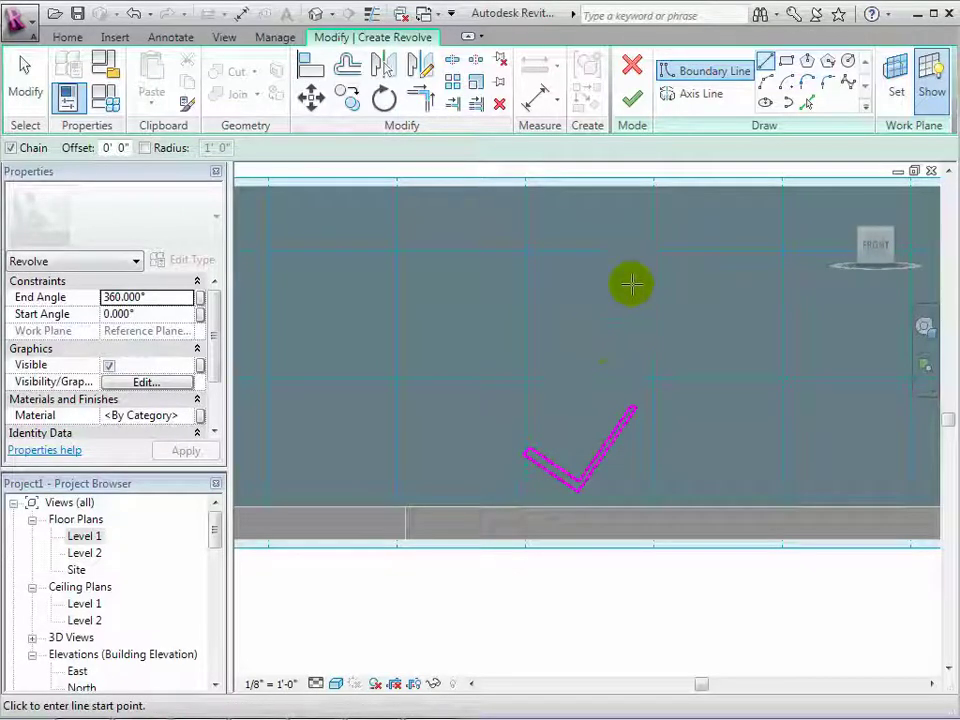
- Add a vertical axis line and finish the revolve as a full 360° bowl, viewed in 3D
click(698, 96)
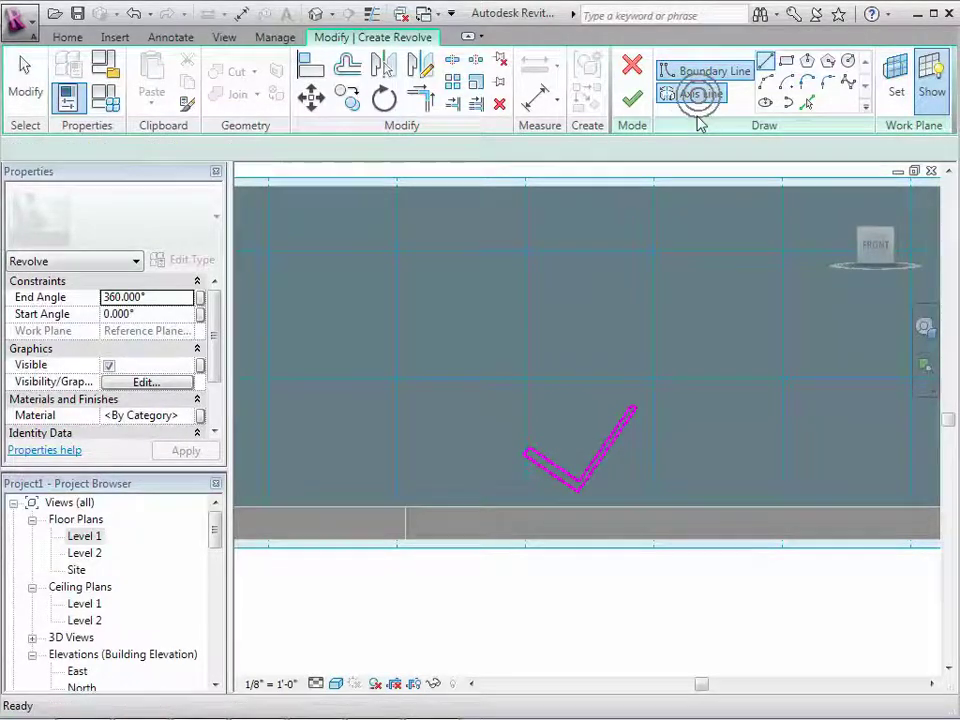
click(468, 319)
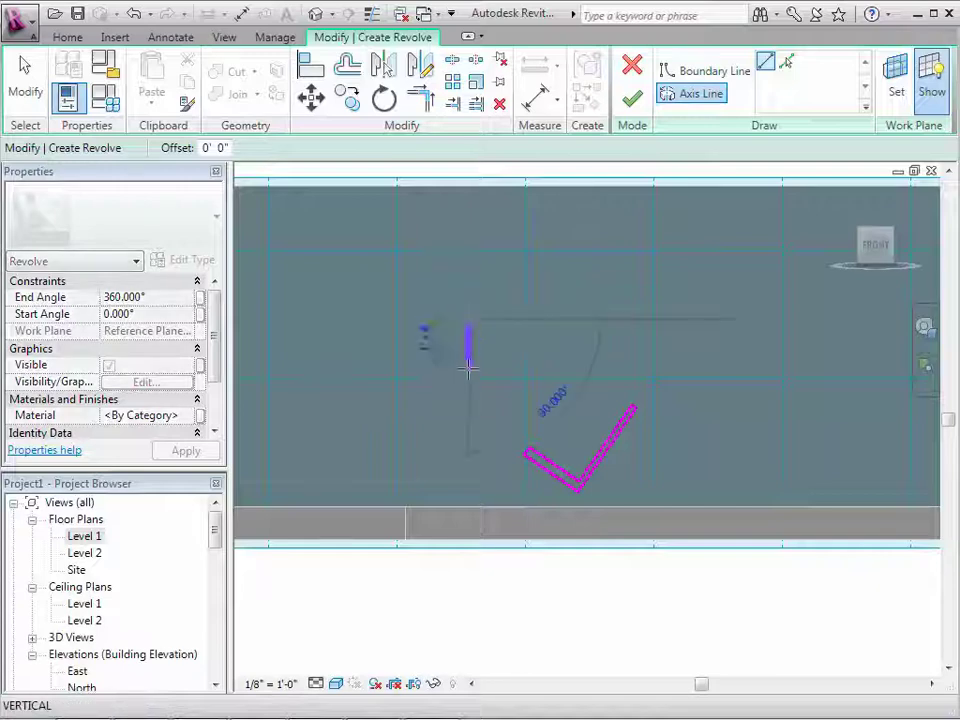
click(467, 506)
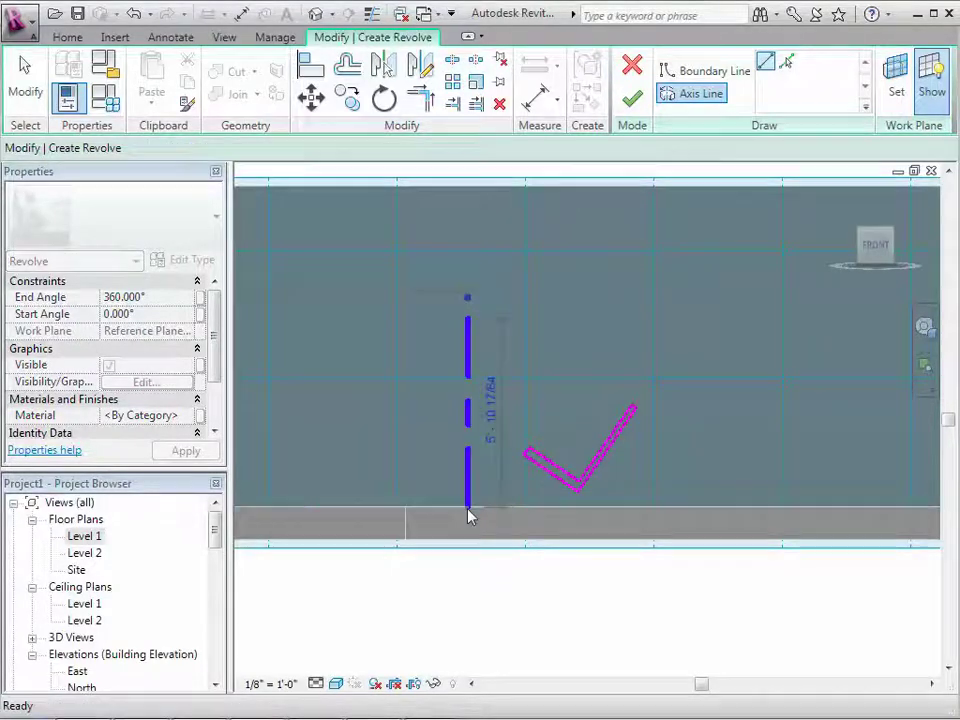
click(630, 287)
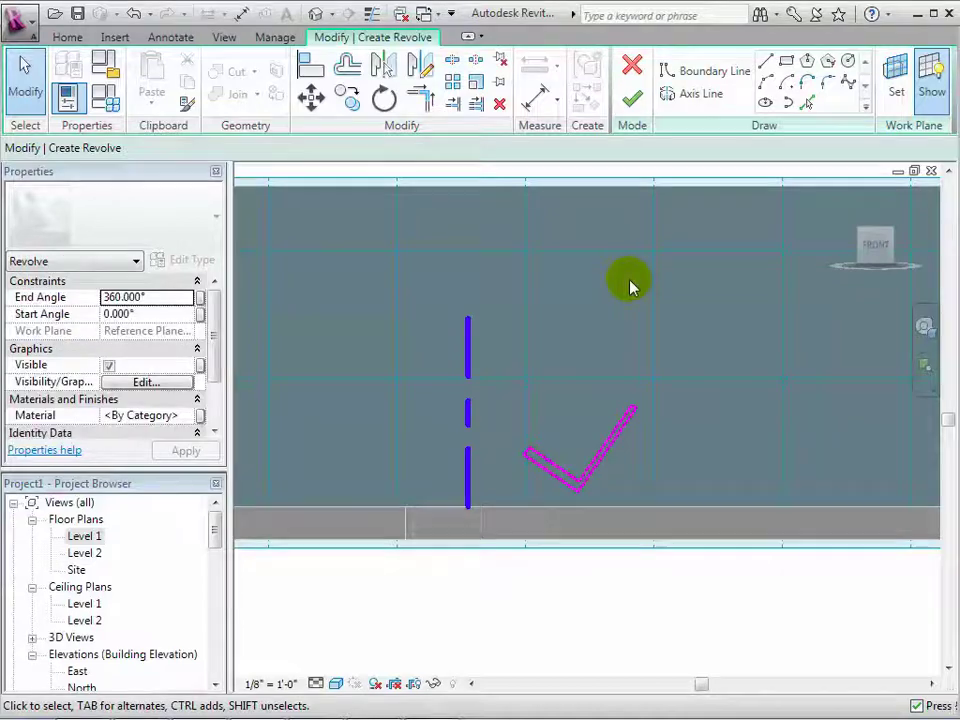
click(632, 100)
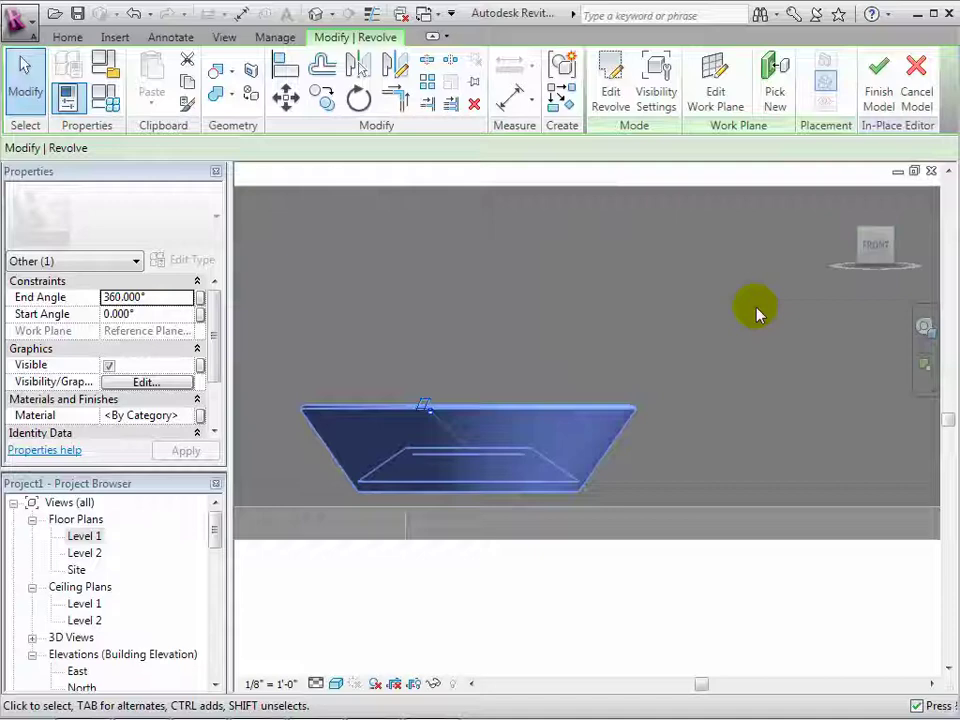
click(884, 244)
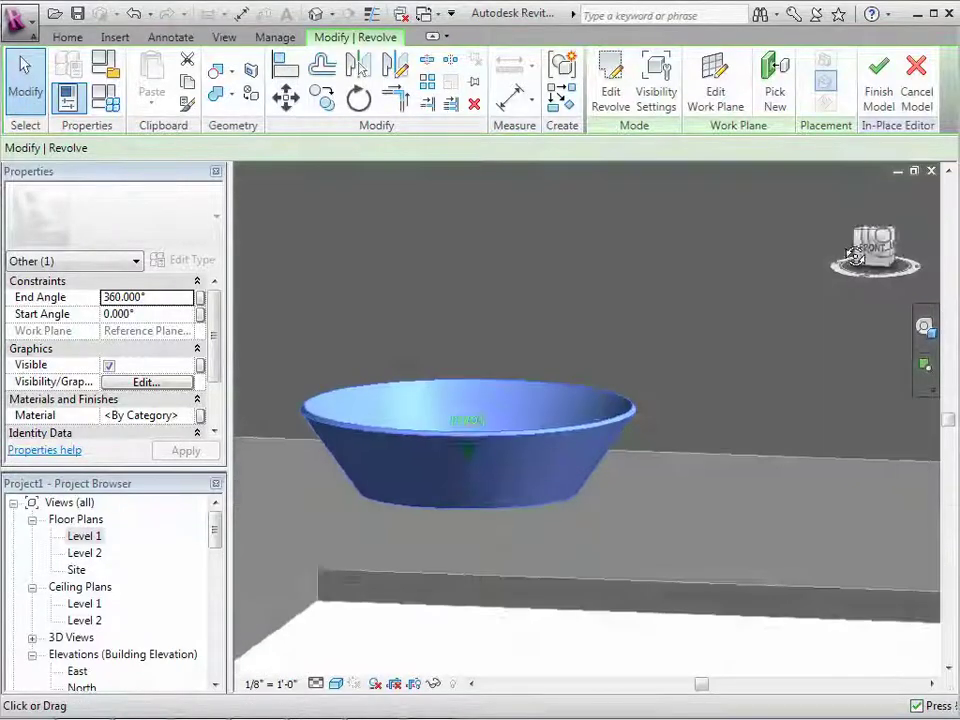
click(692, 304)
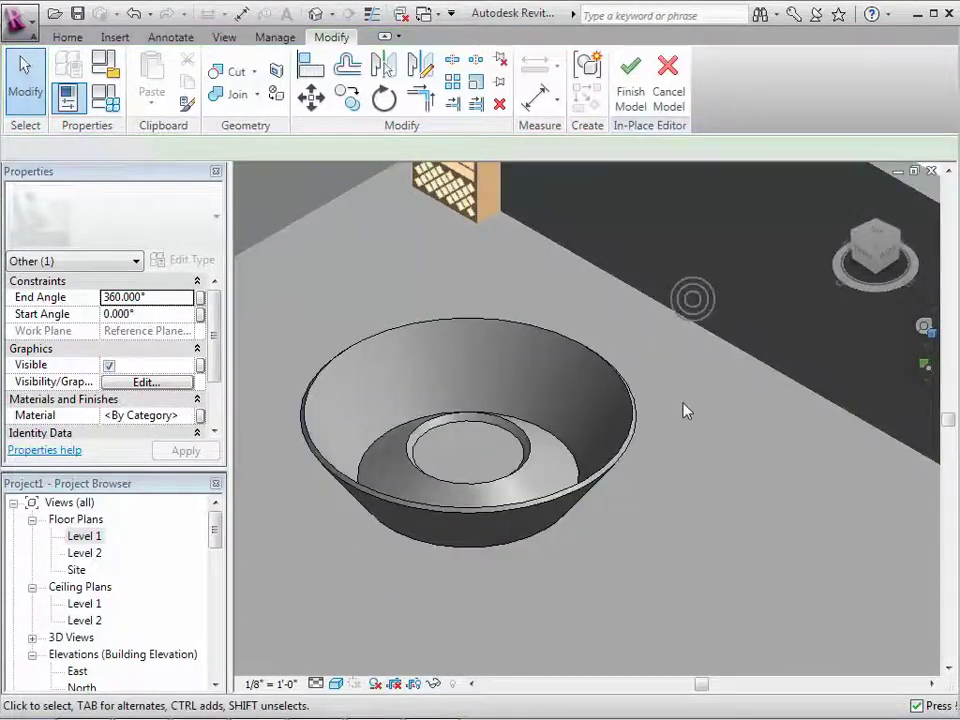
scroll(703, 413, down, 4)
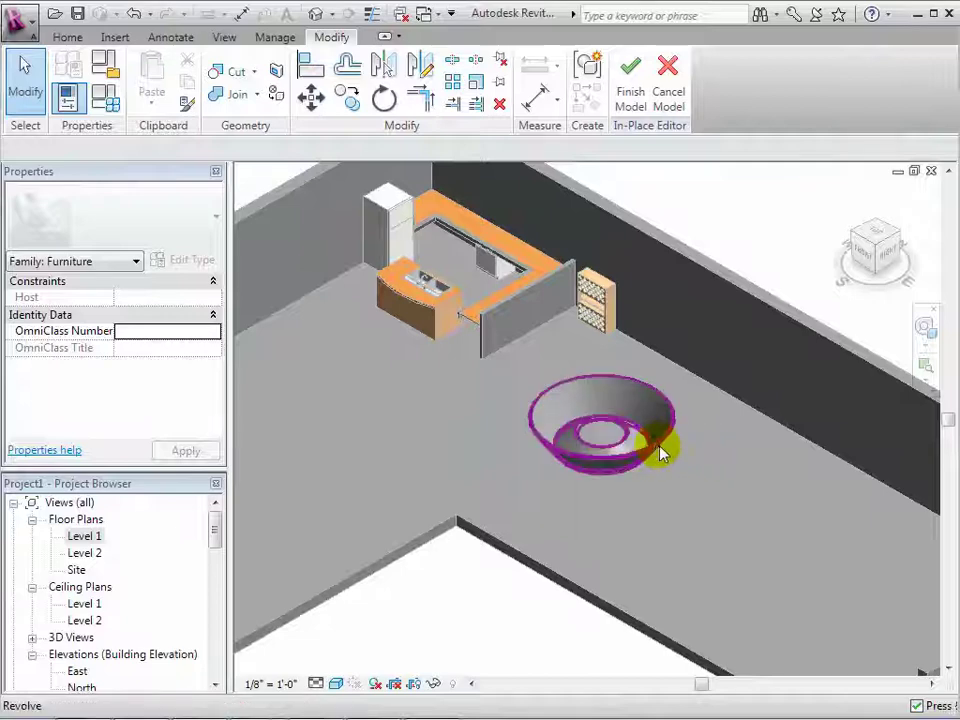
- Set the bowl revolve's End Angle to 75° so only a curved wedge remains
click(658, 454)
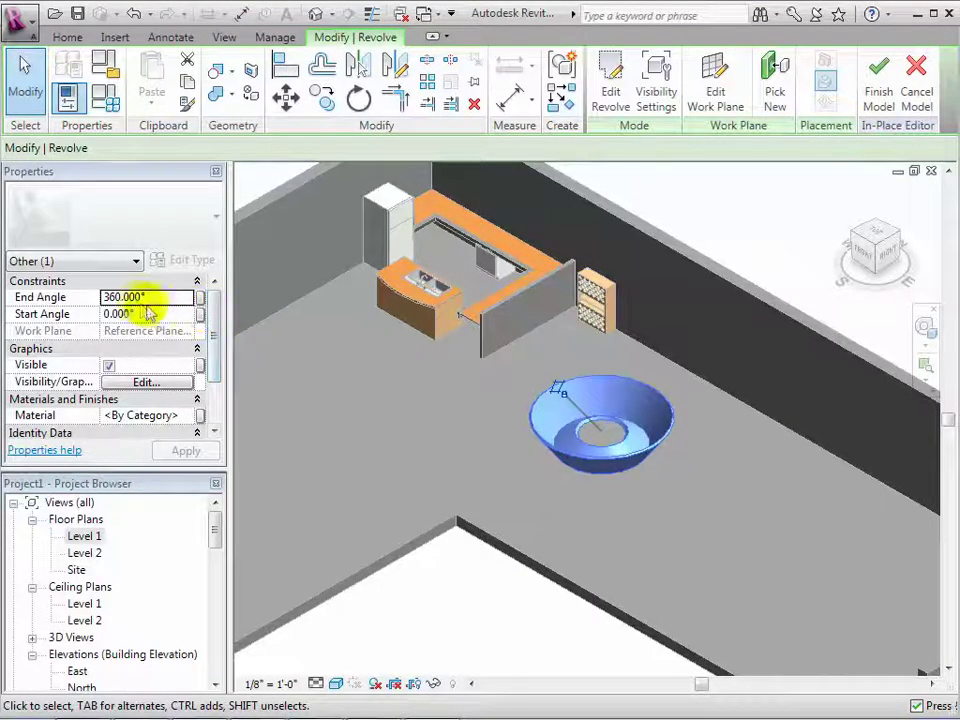
click(118, 297)
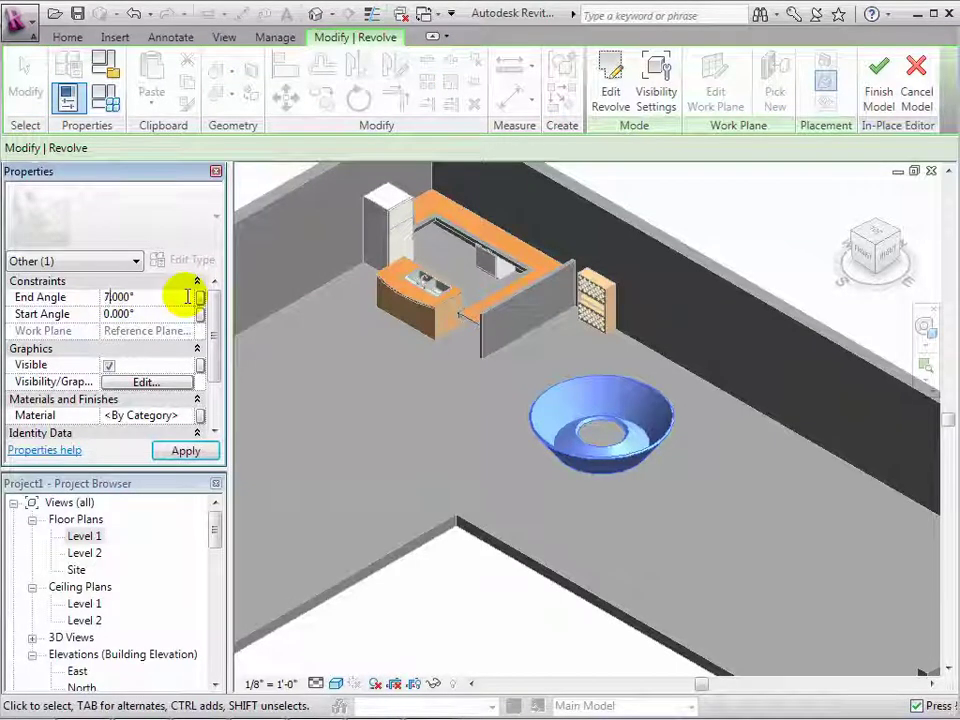
text(75)
click(186, 451)
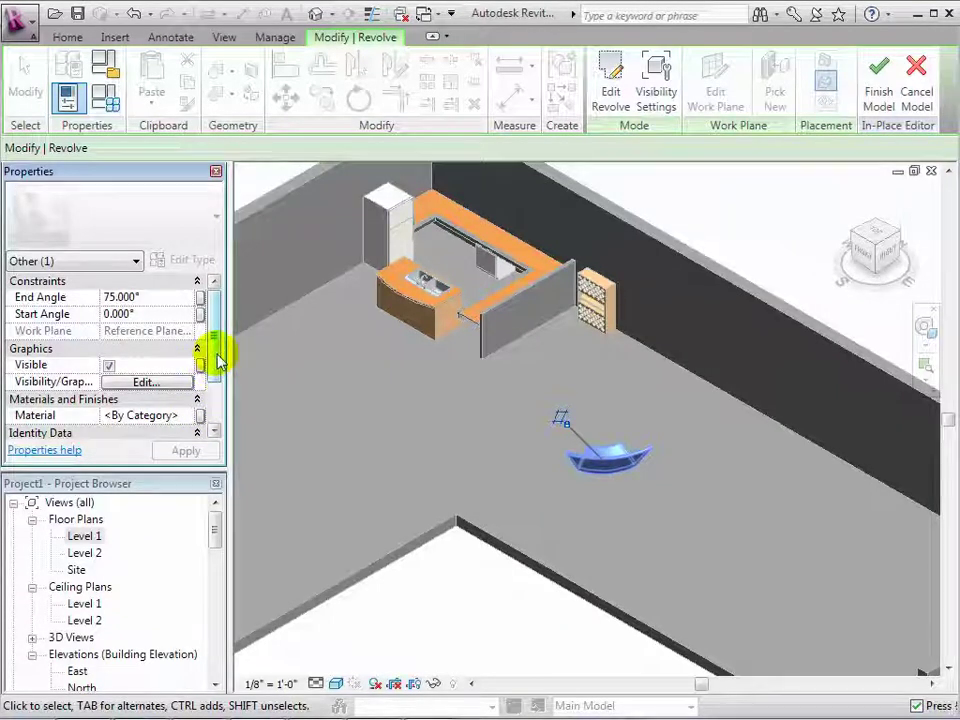
drag(219, 363, 219, 392)
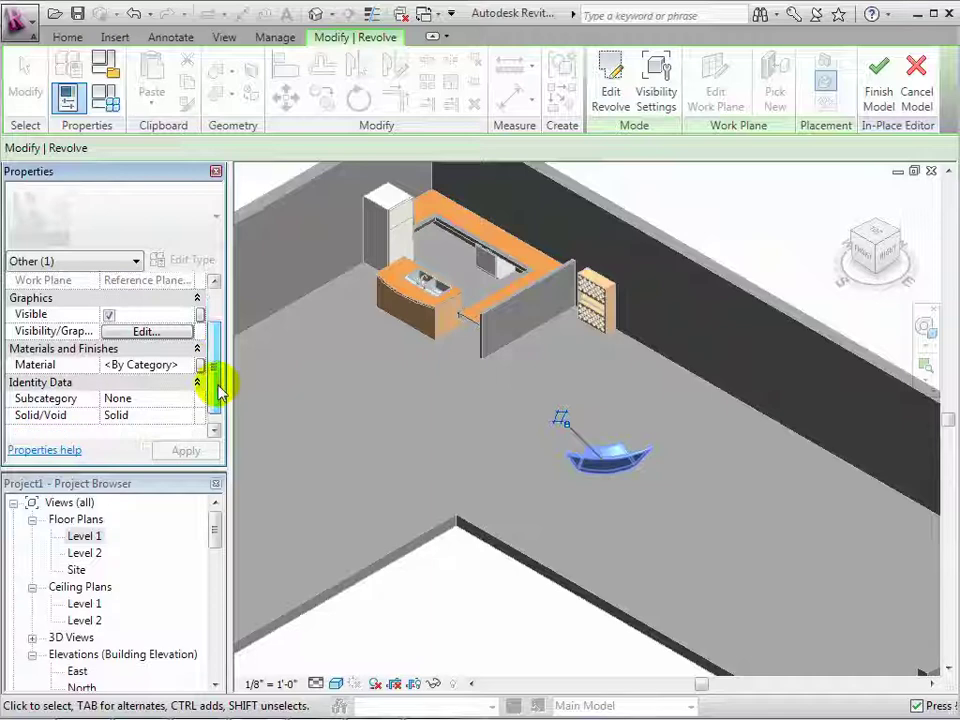
click(739, 493)
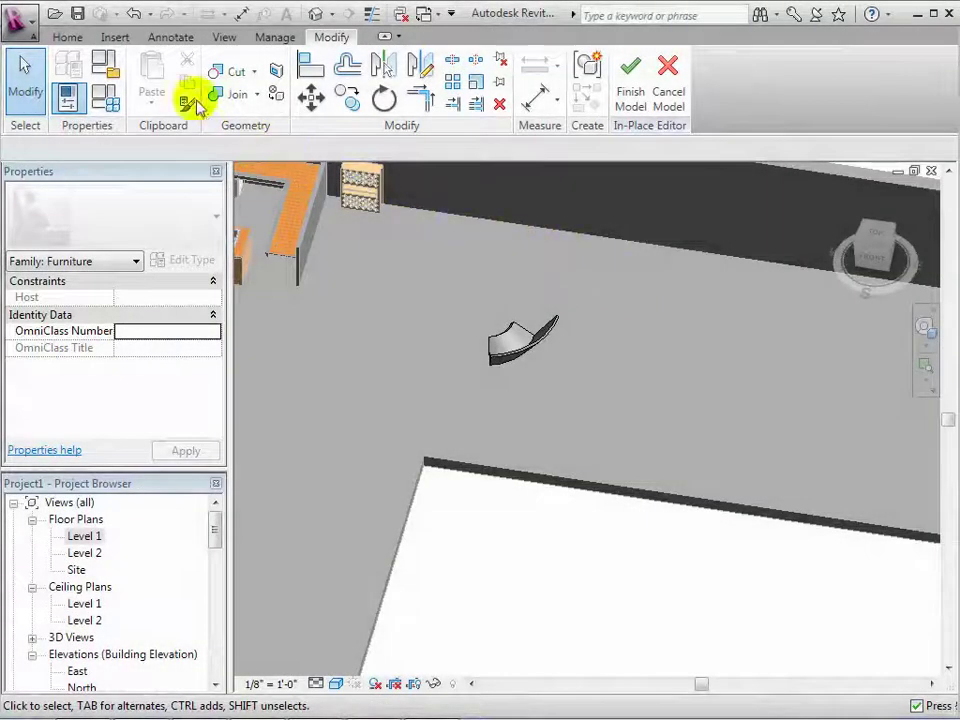
- Start a new blend in the Level 1 floor plan with Level 1 as its work plane
click(68, 38)
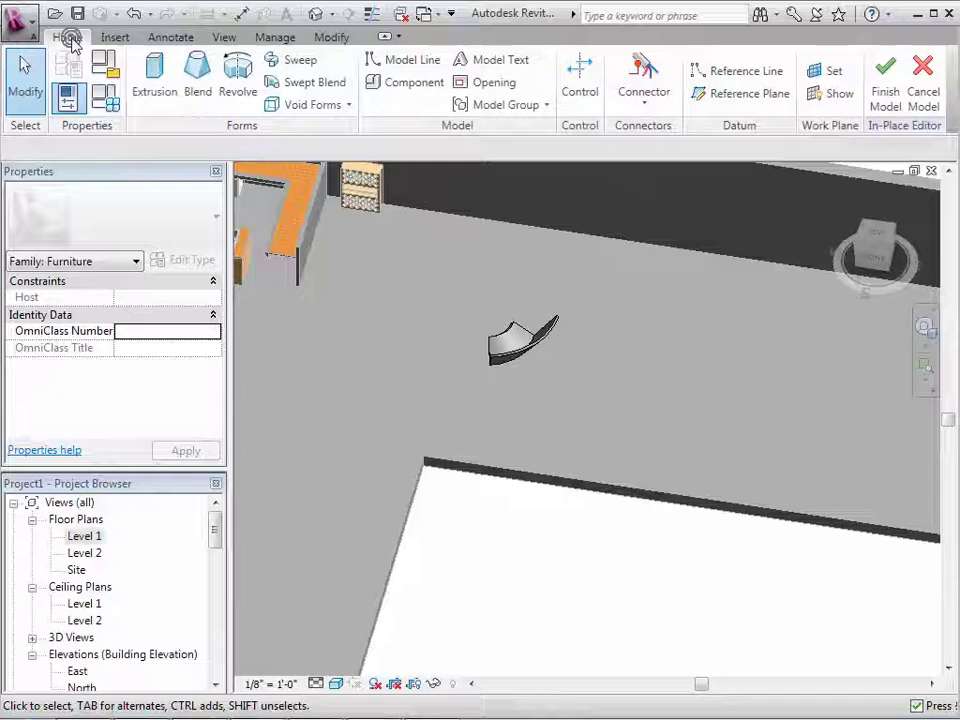
click(195, 68)
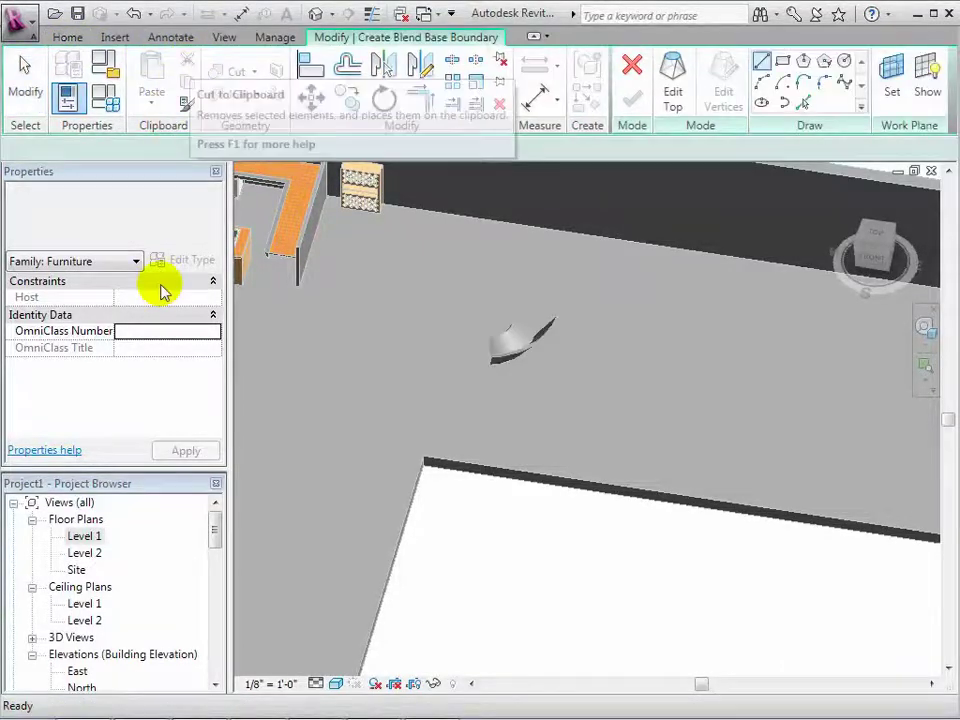
double_click(85, 537)
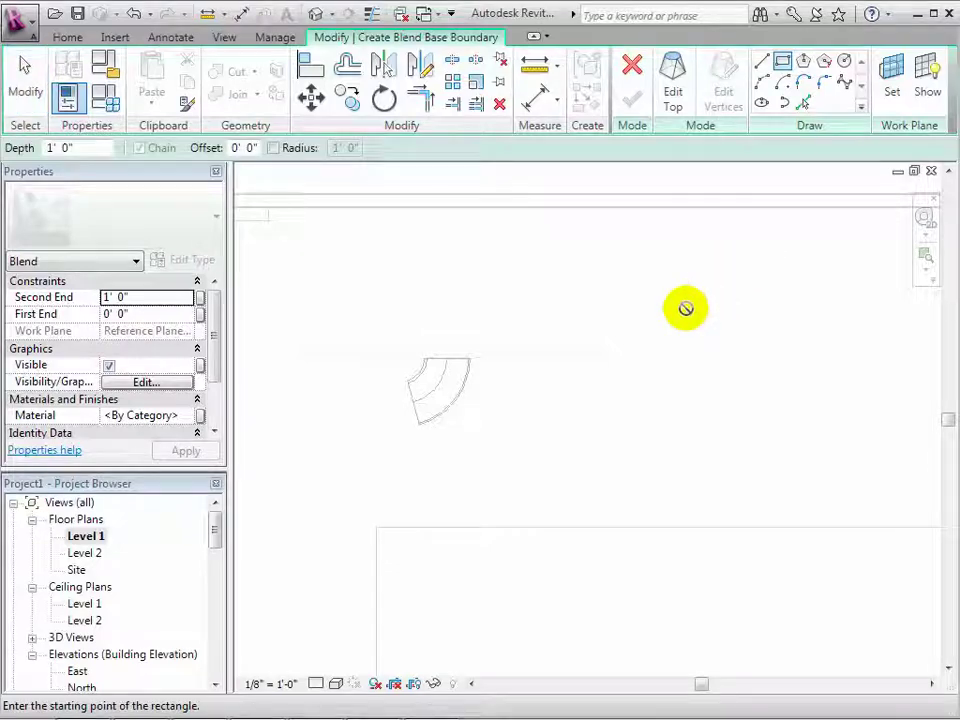
click(887, 72)
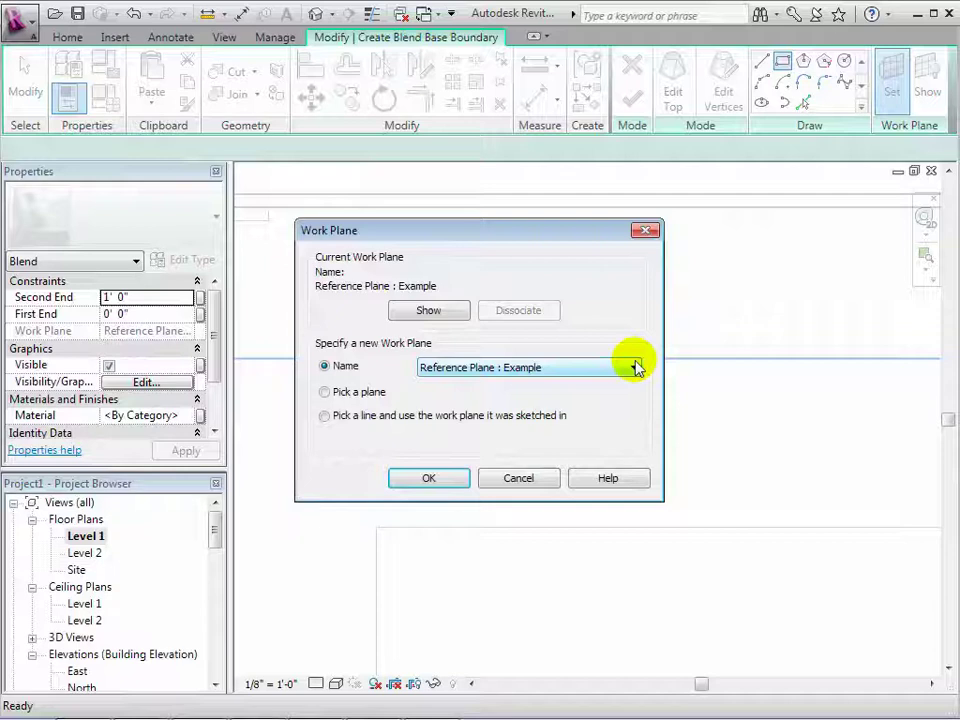
click(636, 368)
click(566, 385)
click(455, 474)
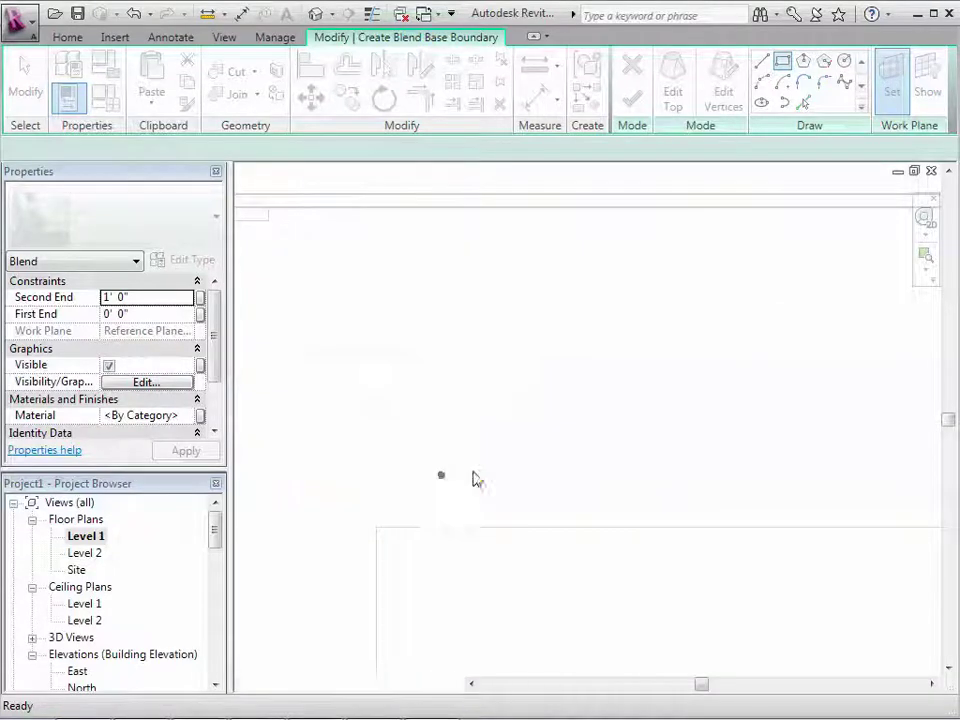
- Sketch the blend's rectangular base boundary with a 7' 6" side
click(589, 329)
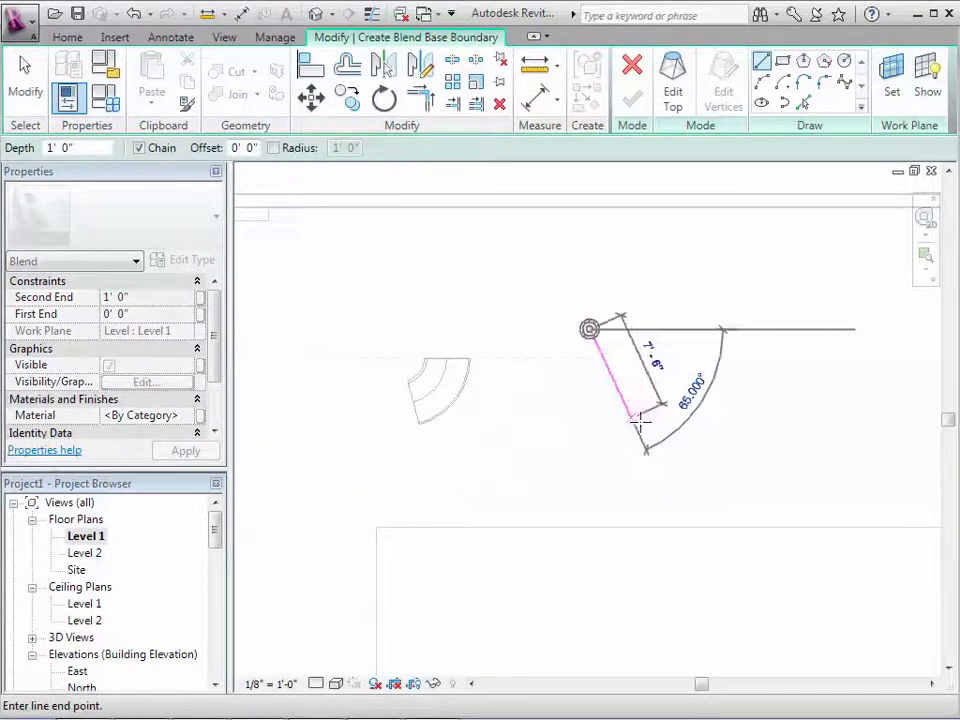
click(589, 427)
click(701, 427)
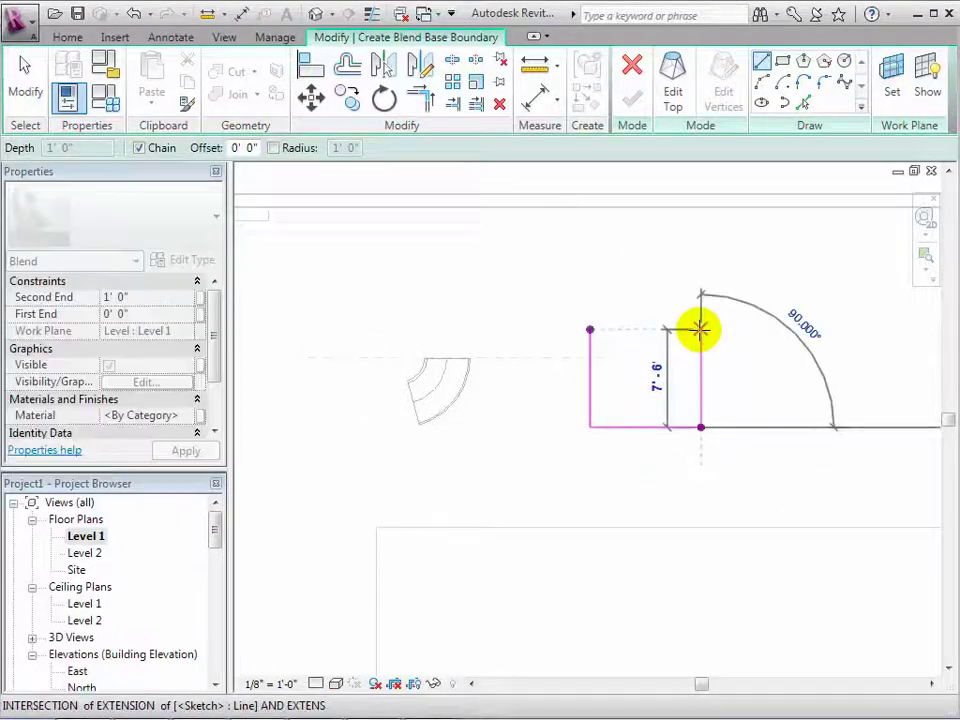
click(700, 329)
click(590, 329)
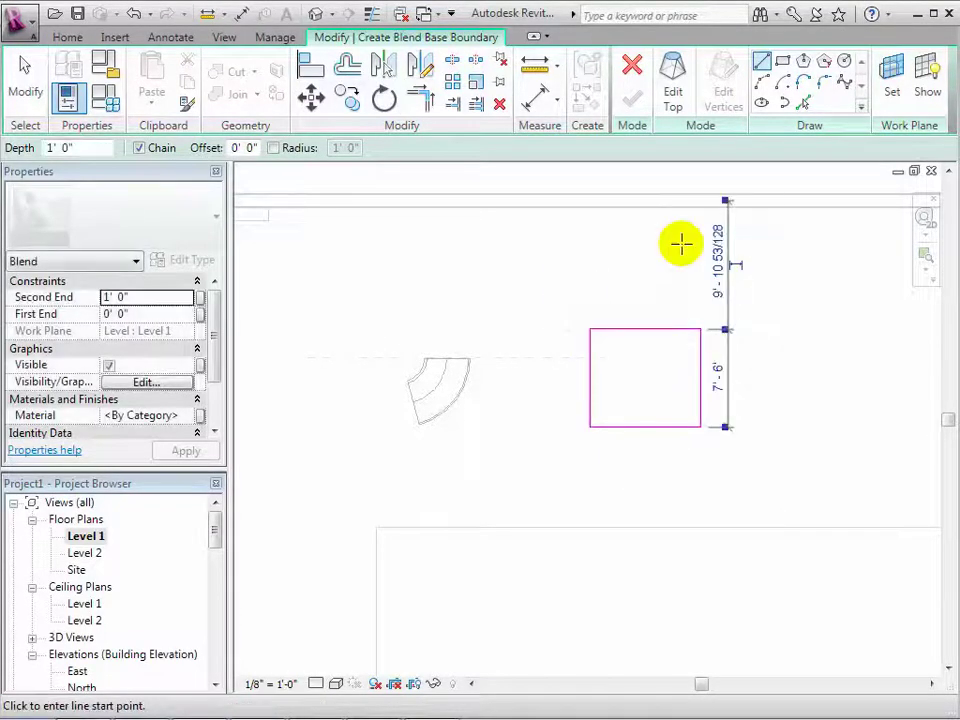
- Sketch the smaller four-sided top outline of the blend and finish the form
click(672, 88)
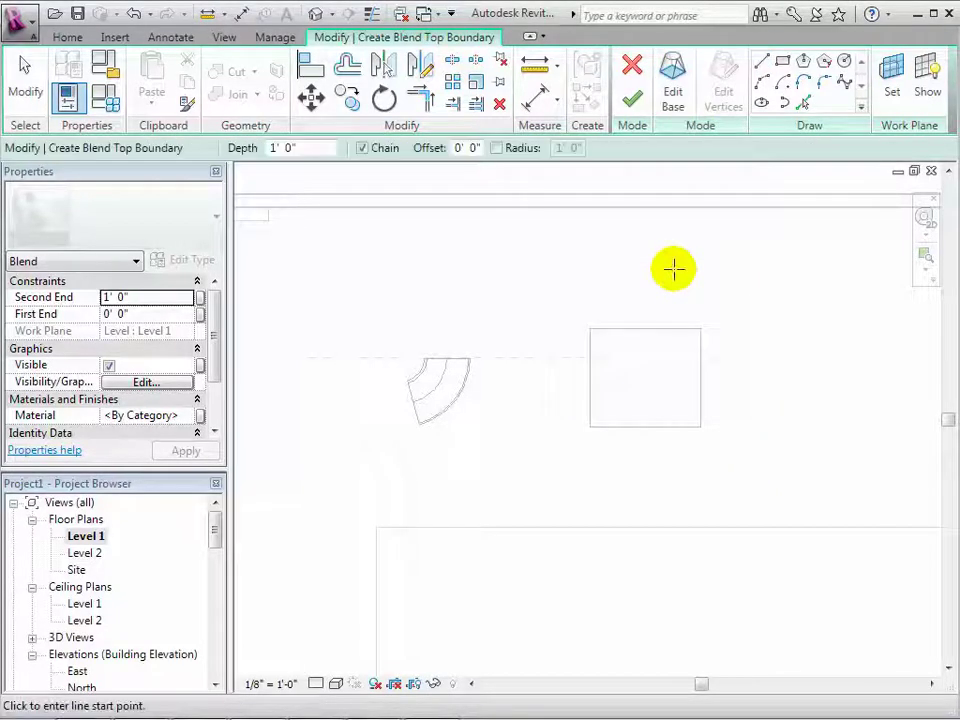
click(631, 376)
click(632, 348)
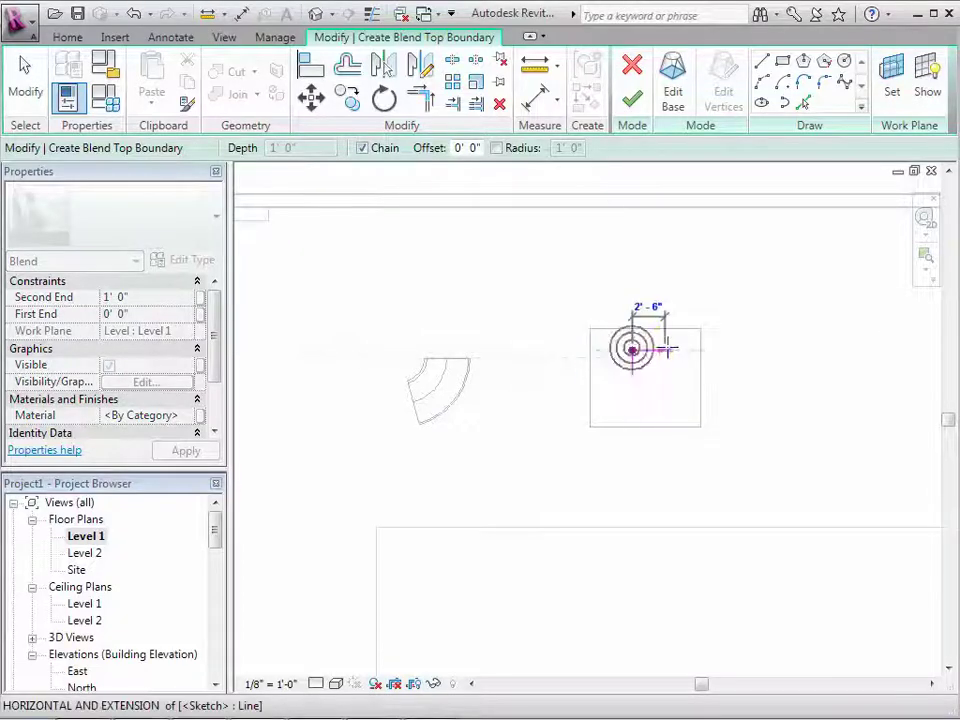
click(672, 348)
click(671, 397)
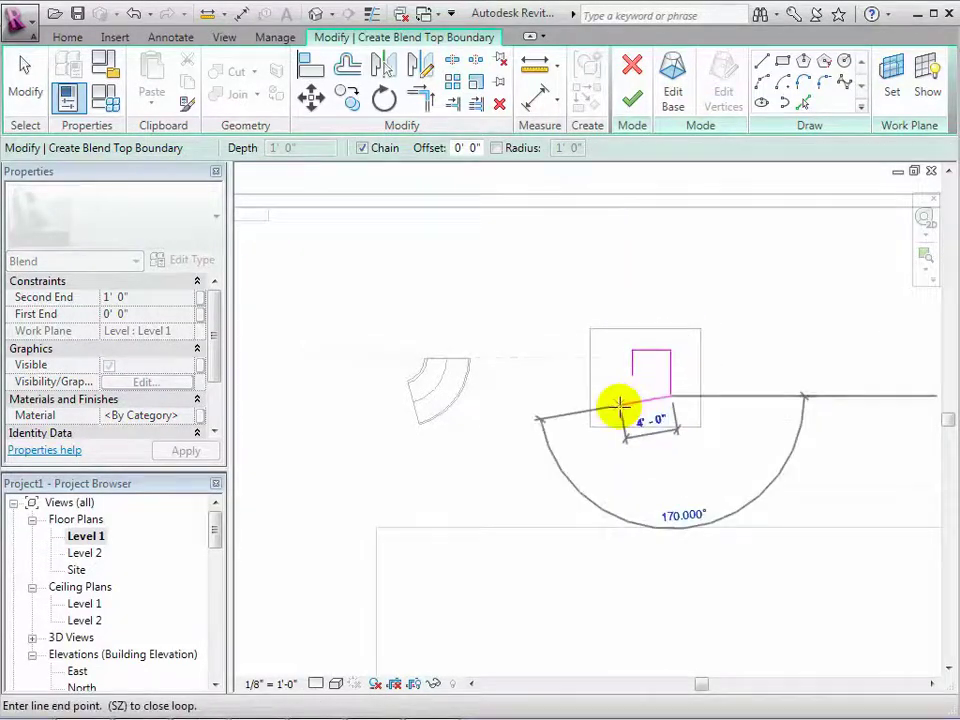
click(621, 386)
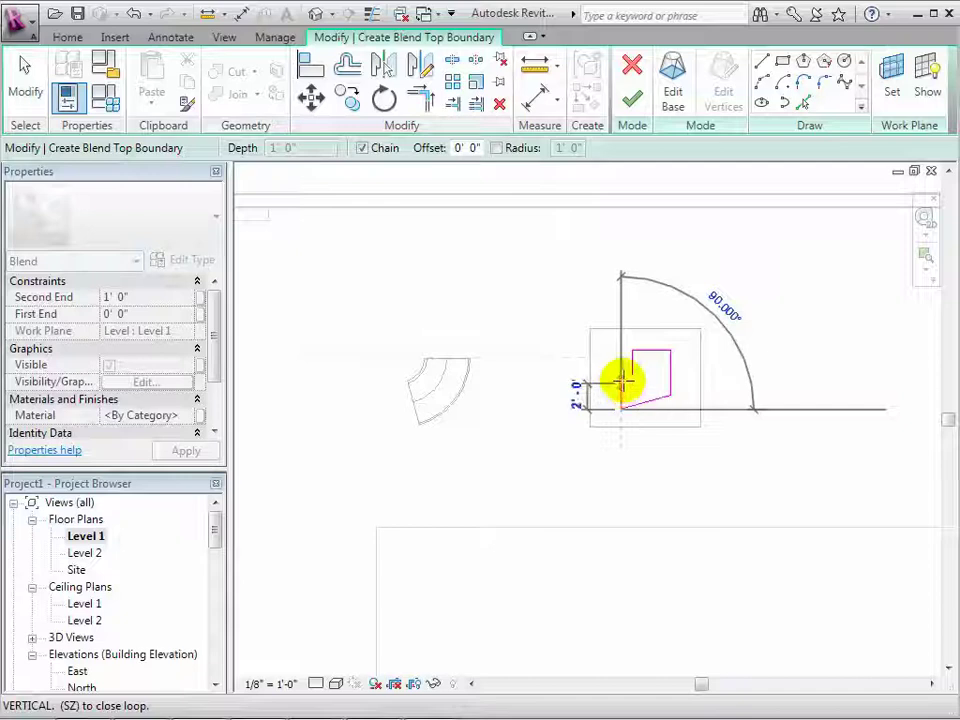
click(629, 374)
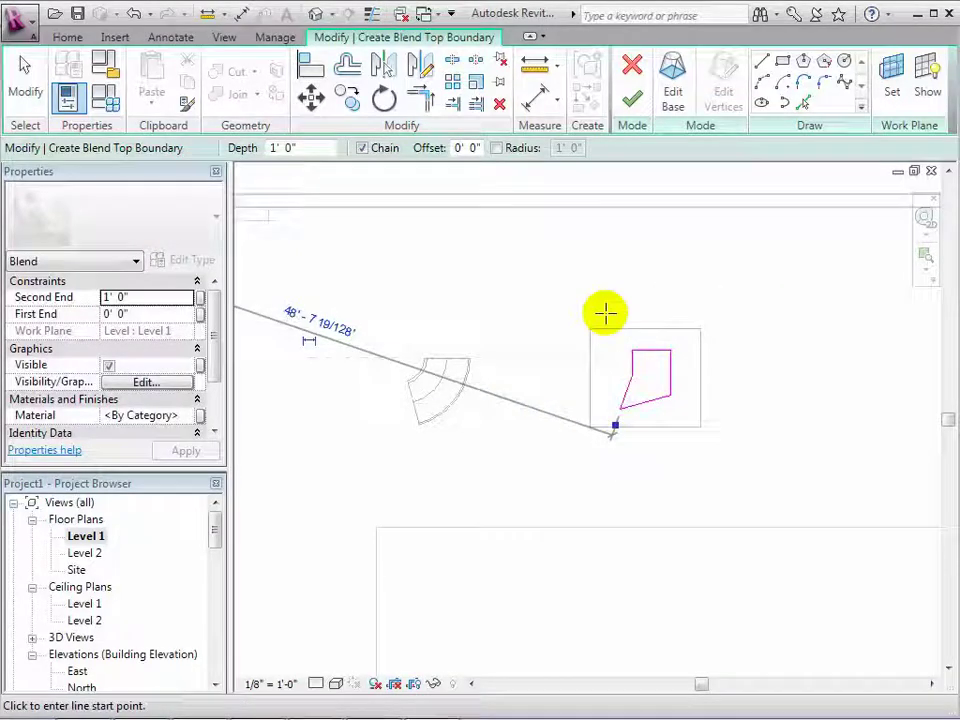
click(636, 103)
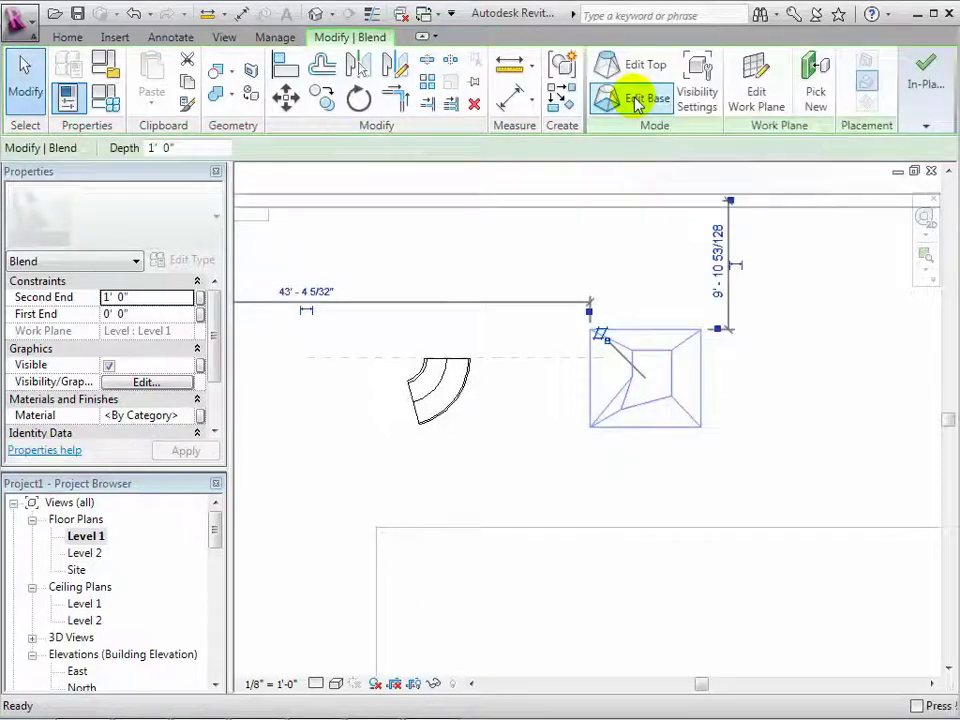
- In the default 3D view, raise the blend's Second End from 1' 0" to 5' 0"
click(316, 15)
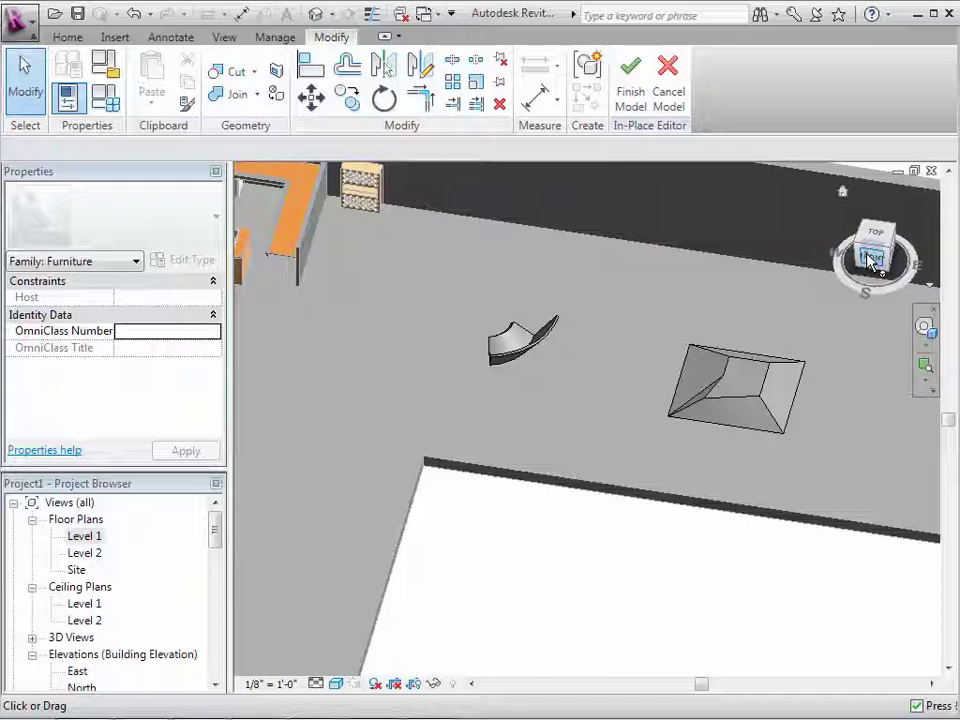
mouse_move(875, 248)
mouse_down()
mouse_move(868, 213)
mouse_move(866, 240)
mouse_up()
click(693, 392)
click(693, 392)
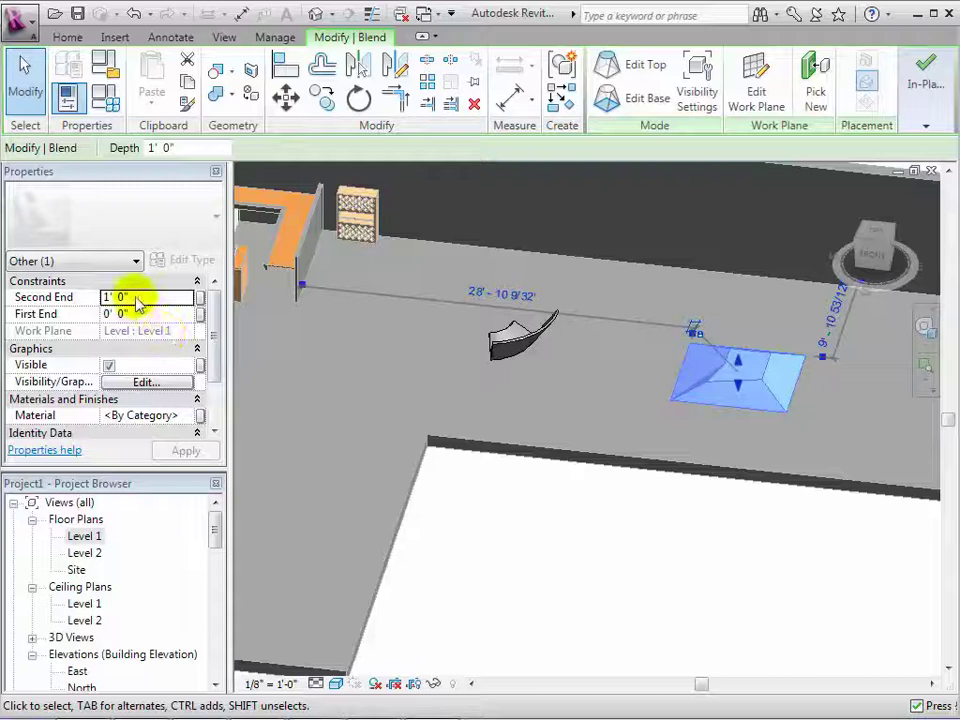
click(138, 298)
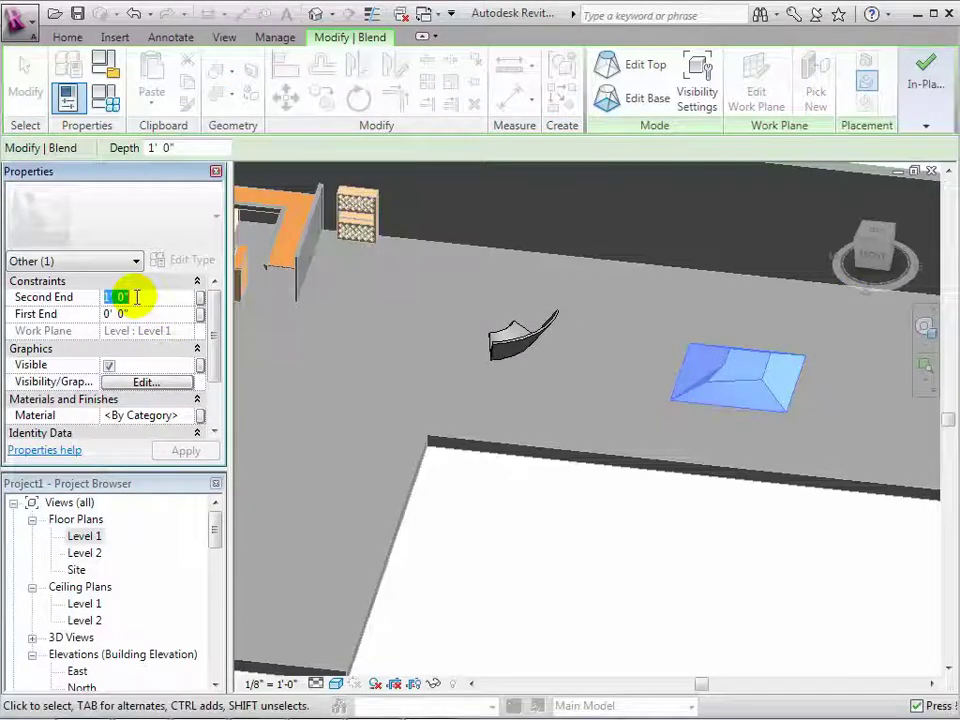
text(5' 0")
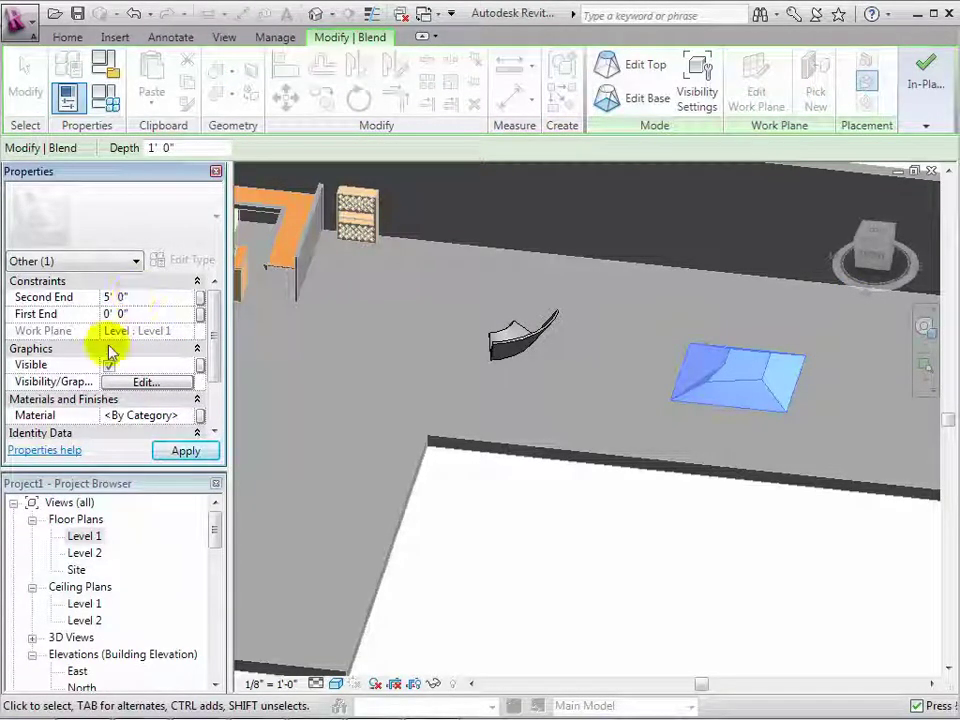
click(170, 452)
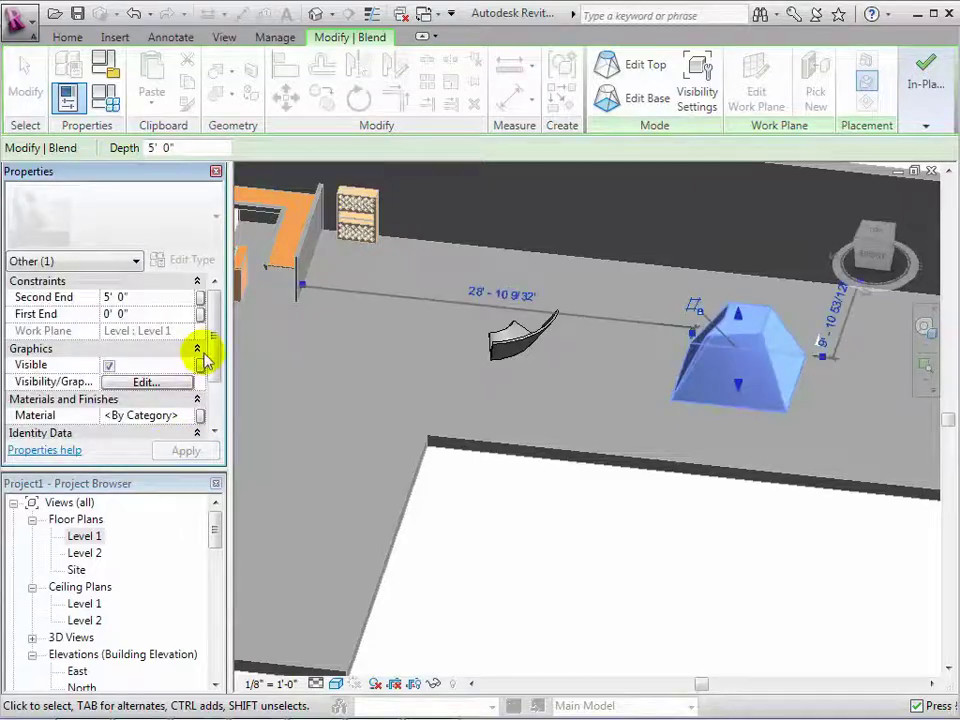
drag(213, 340, 205, 368)
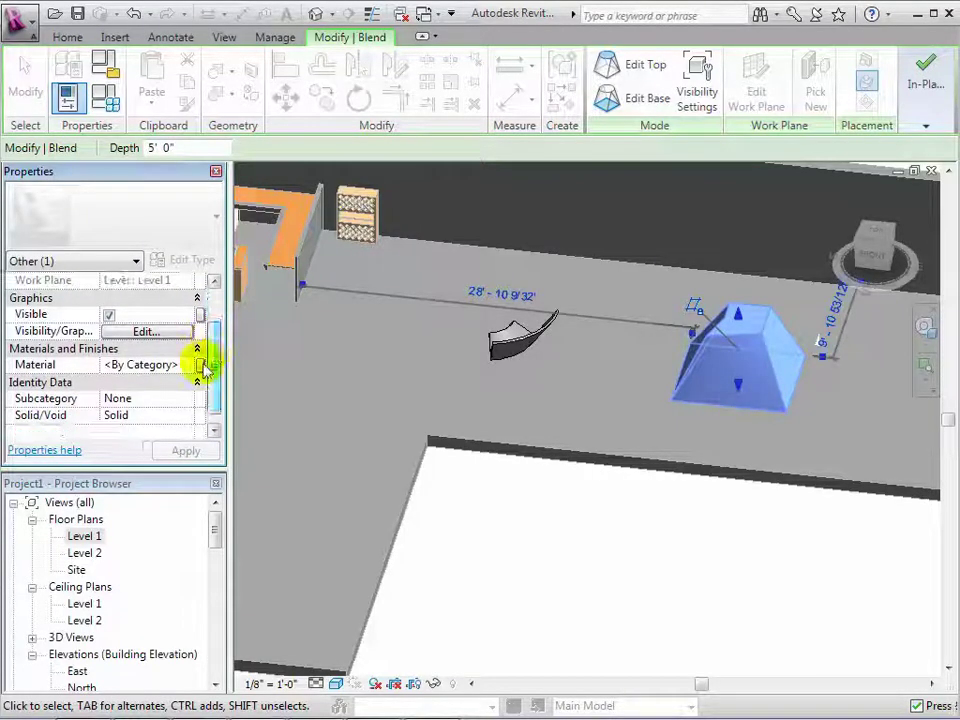
click(565, 393)
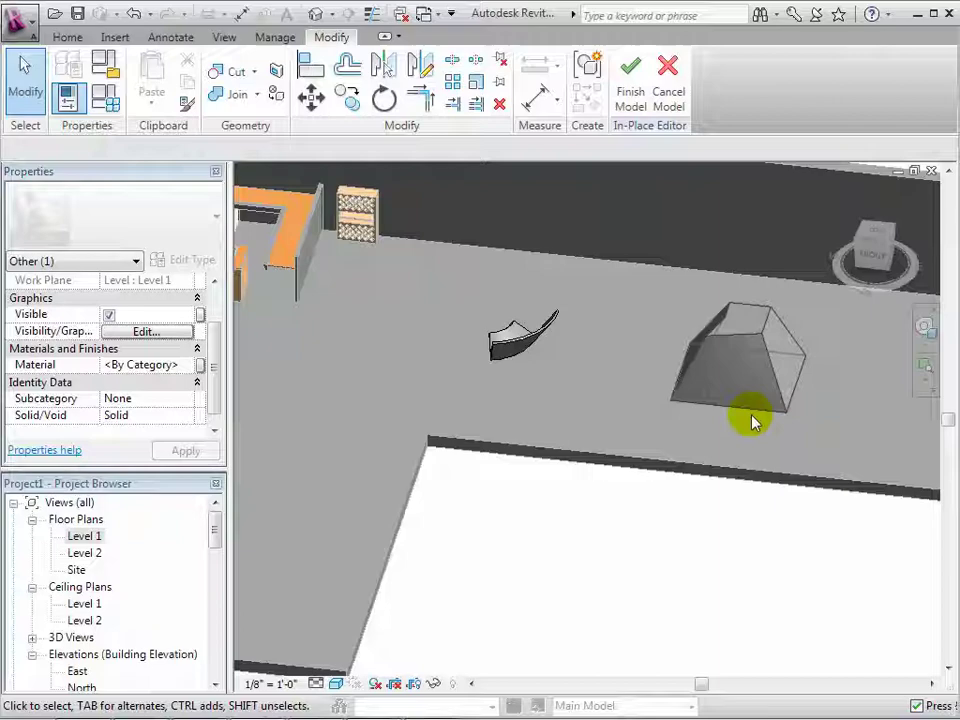
drag(878, 258, 934, 259)
middle_drag(857, 347, 675, 435)
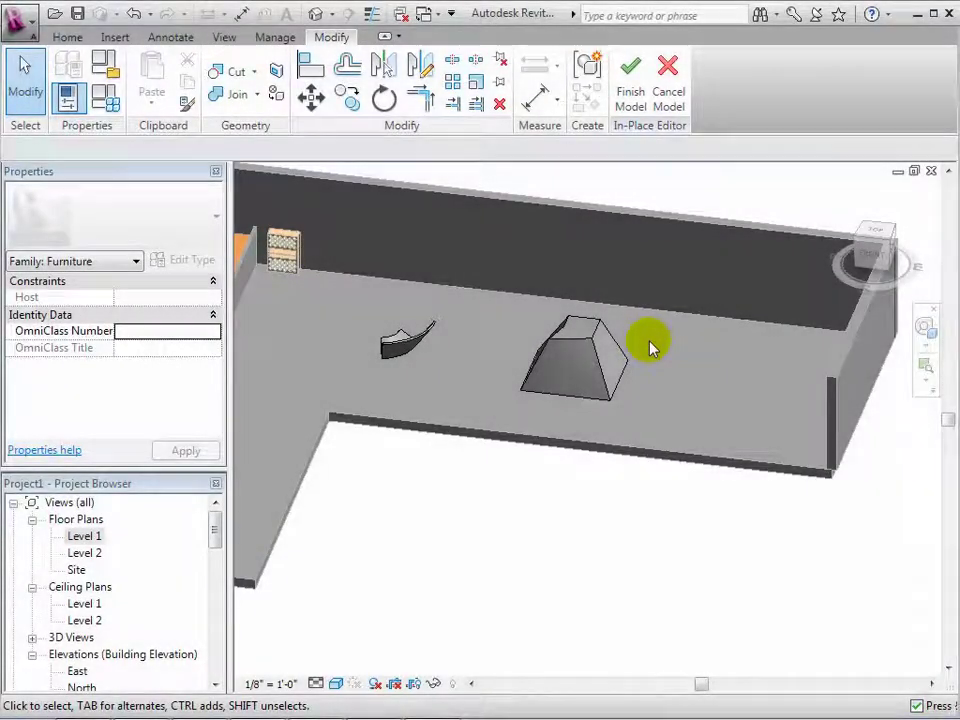
- Start a new swept blend in the Level 1 plan and begin sketching its path
click(64, 38)
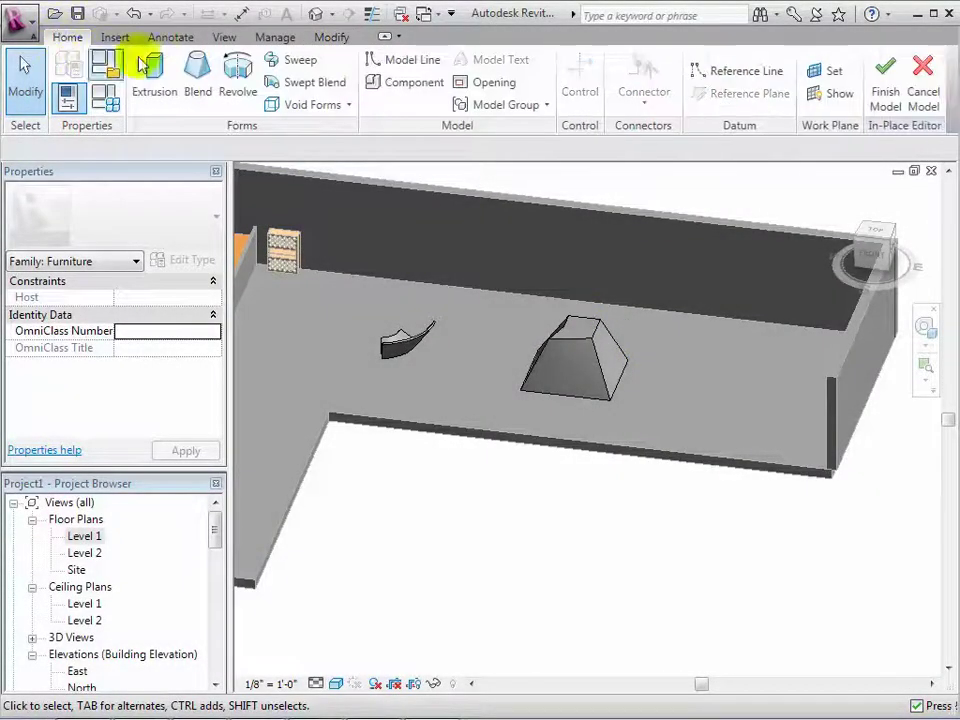
click(318, 88)
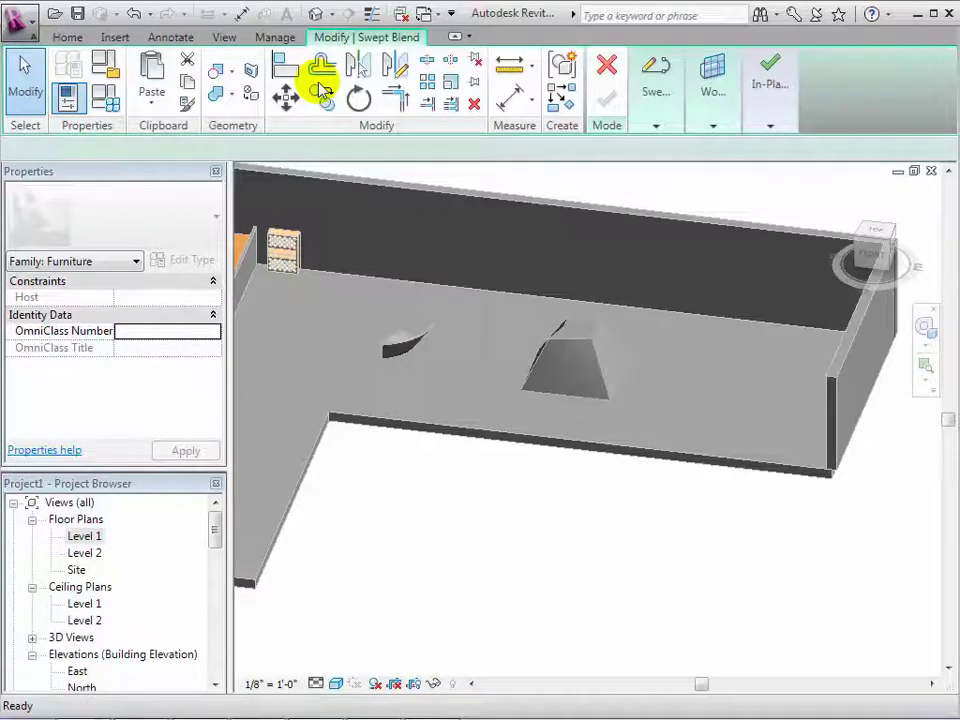
double_click(85, 536)
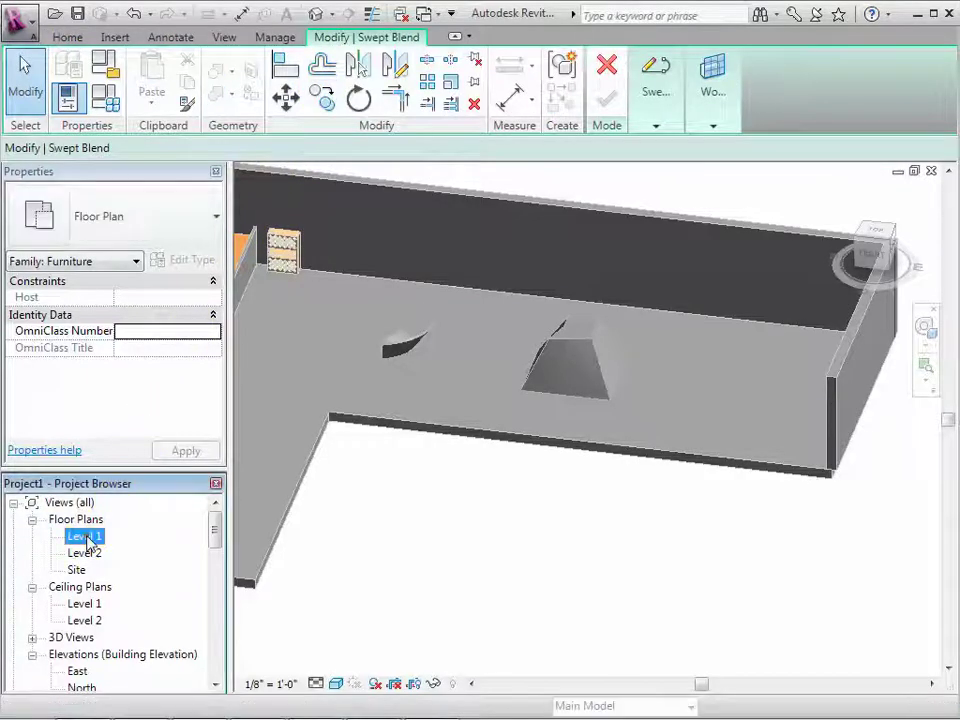
click(656, 124)
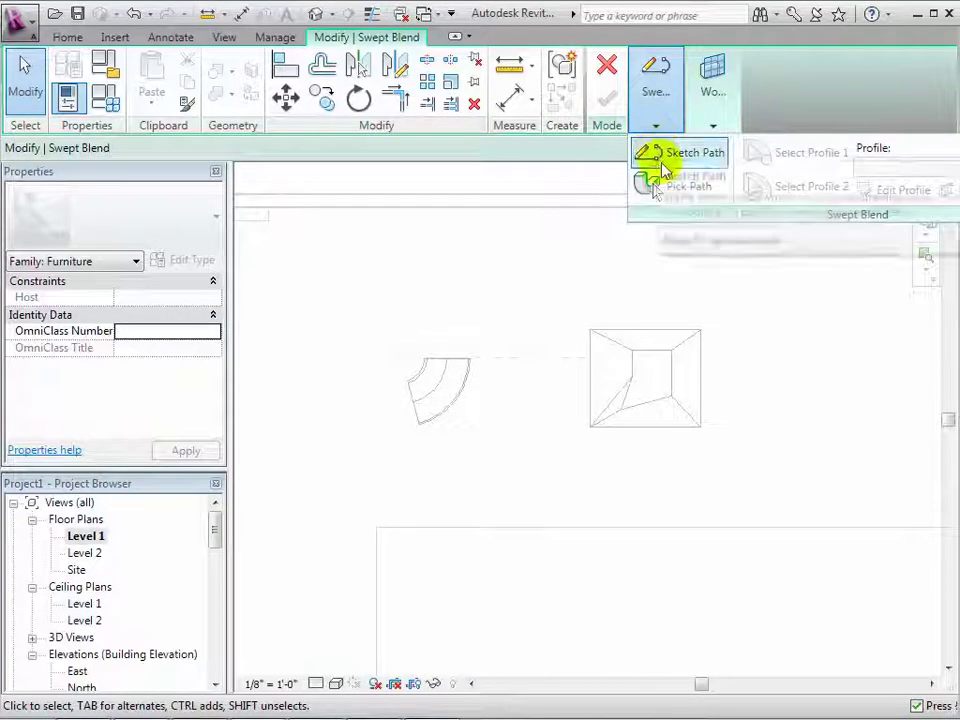
click(674, 155)
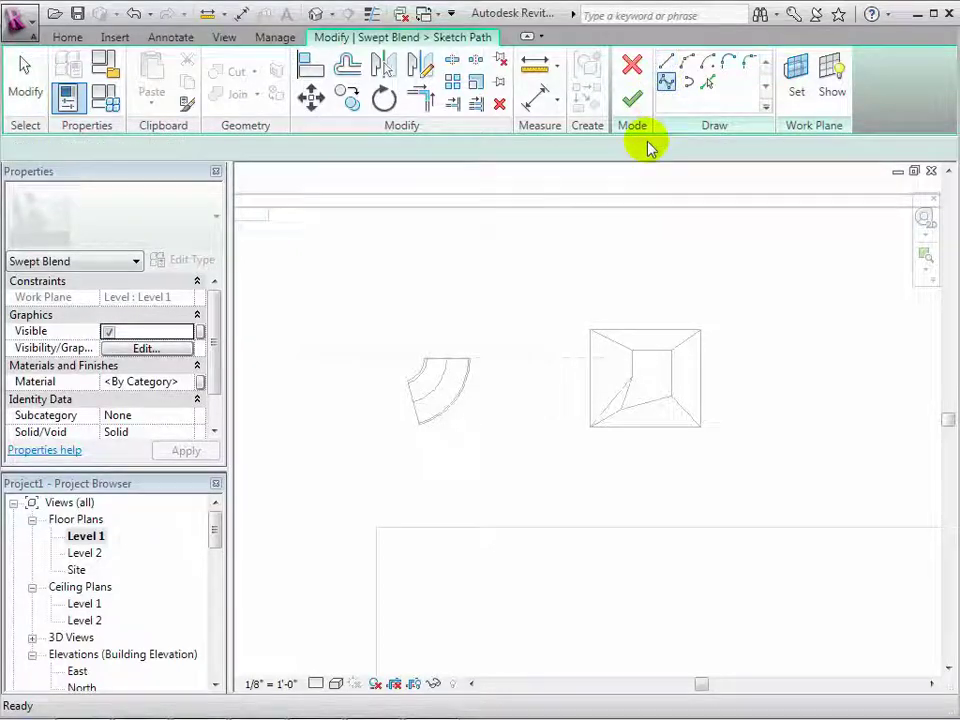
- Draw a seven-point spline path arching around the frustum and finish the path sketch
click(510, 430)
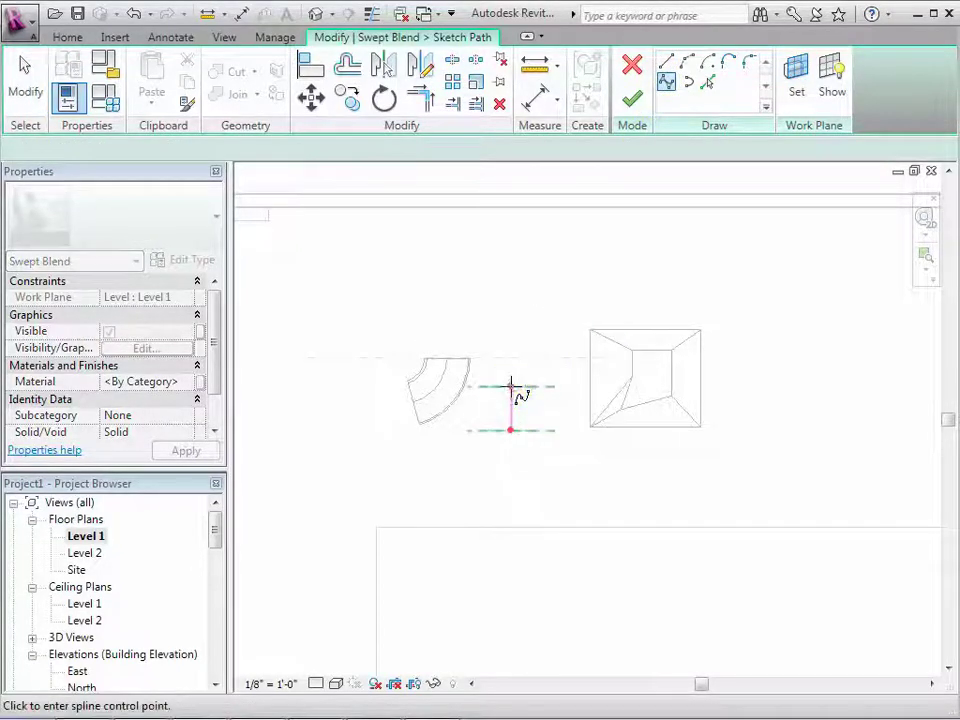
click(493, 321)
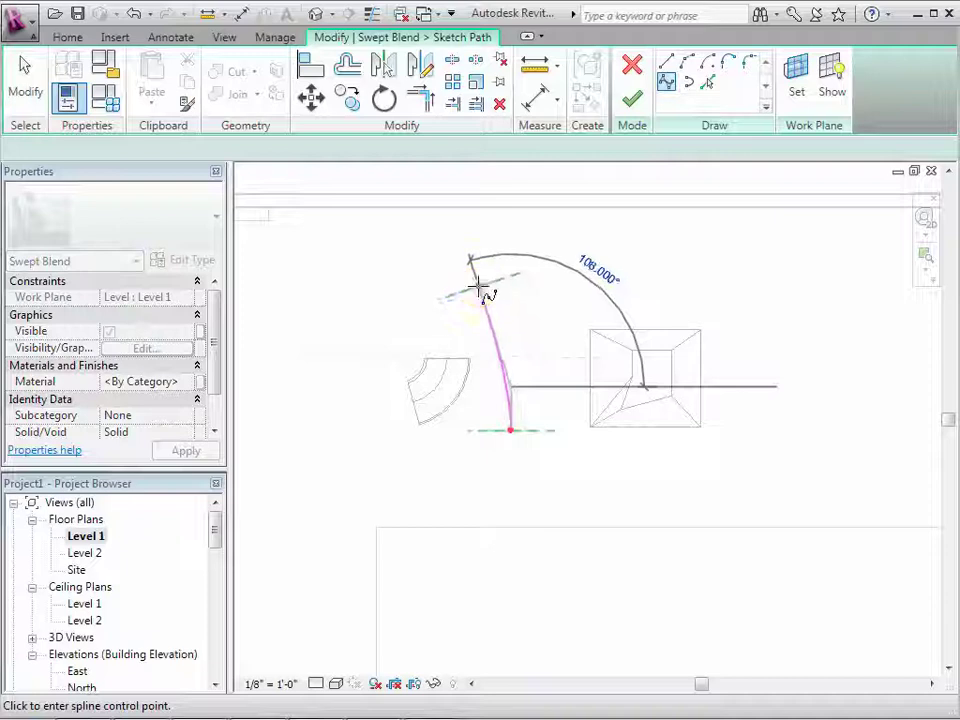
click(564, 256)
click(673, 305)
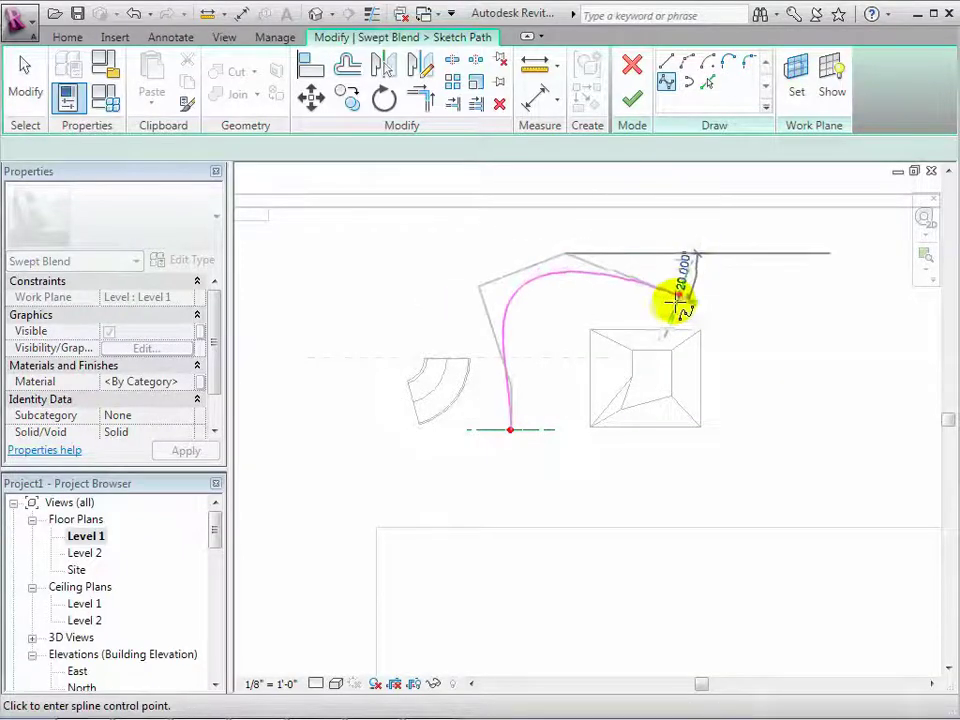
click(765, 248)
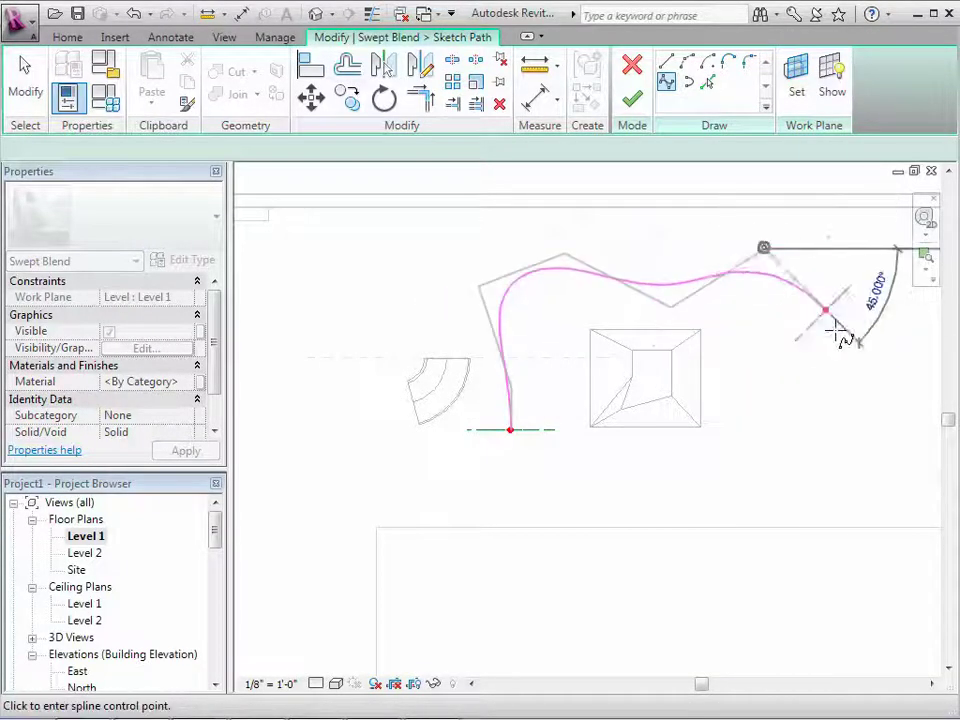
click(799, 370)
click(802, 428)
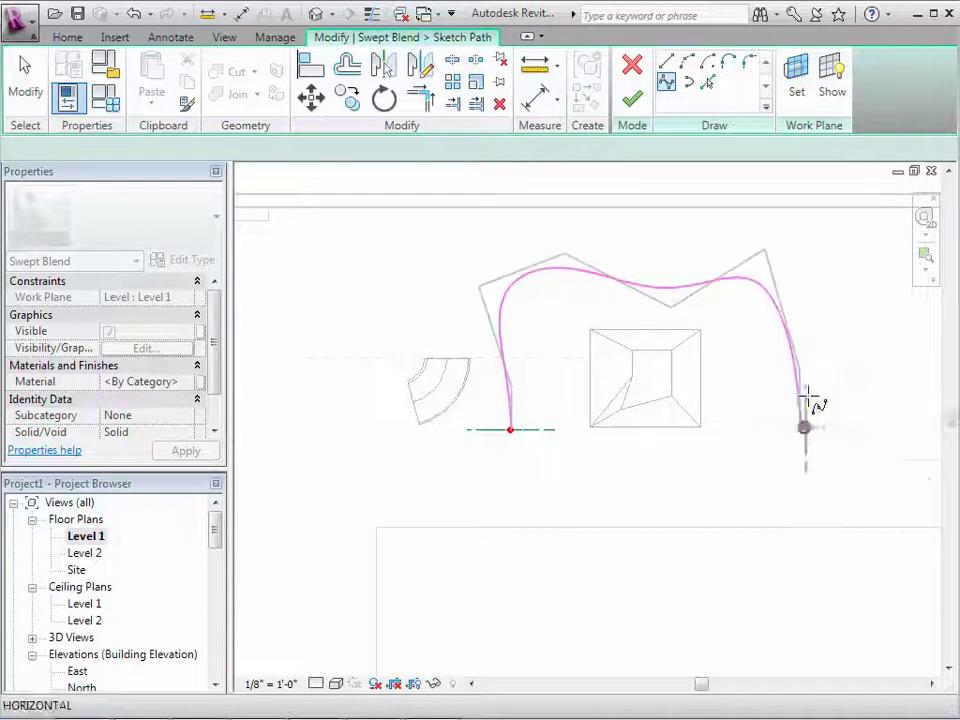
key(Escape)
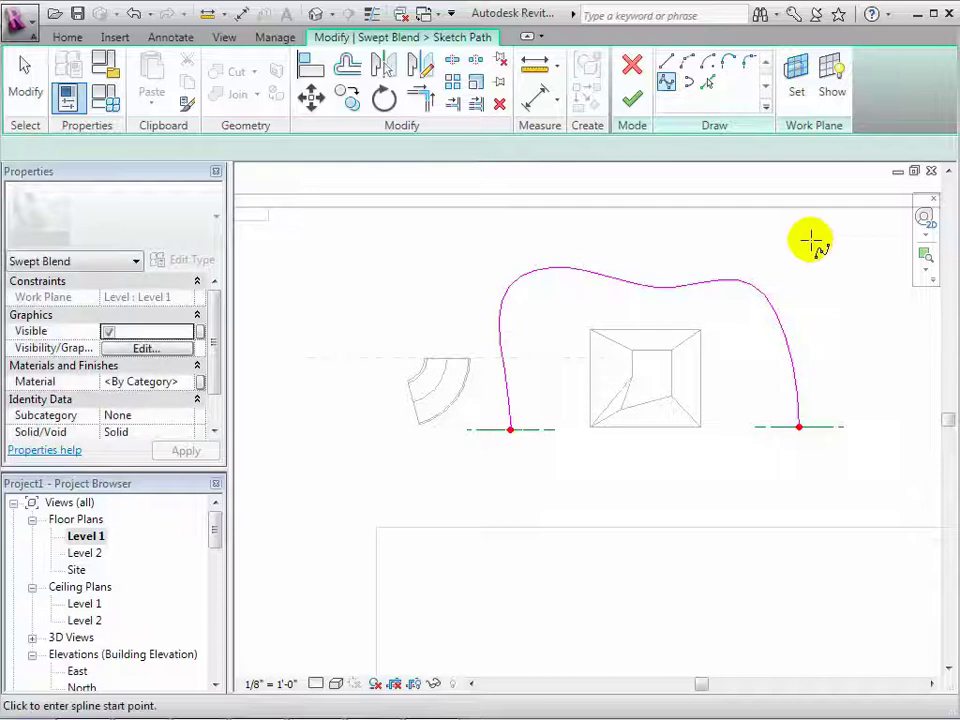
click(632, 100)
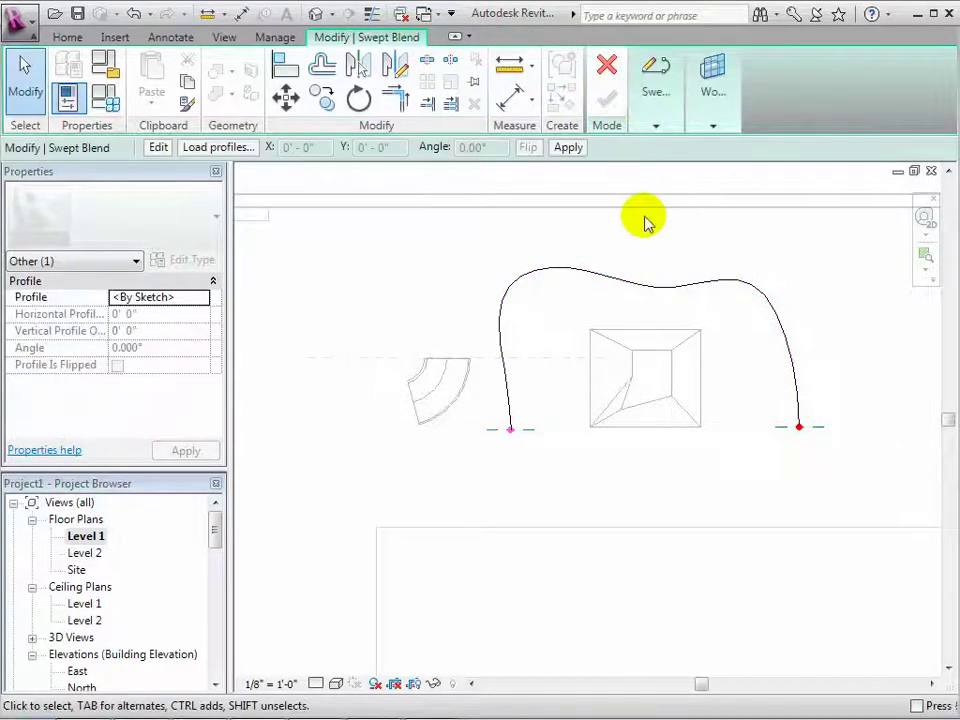
- Draw a roughly 2' 6" wide rectangle on the floor as the swept blend's first profile
click(314, 16)
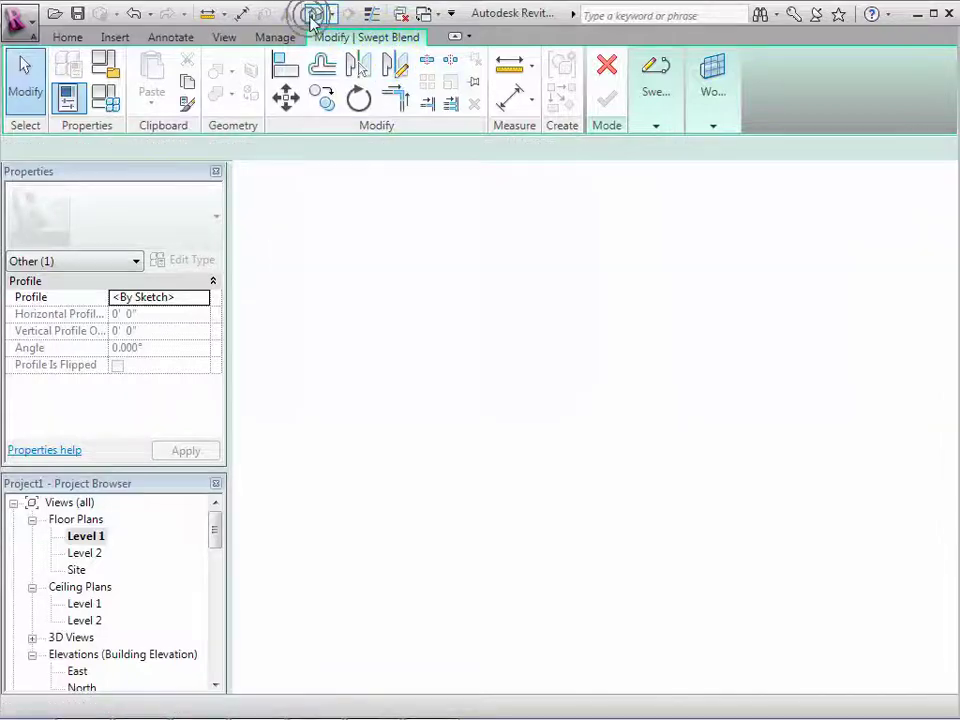
drag(862, 250, 799, 272)
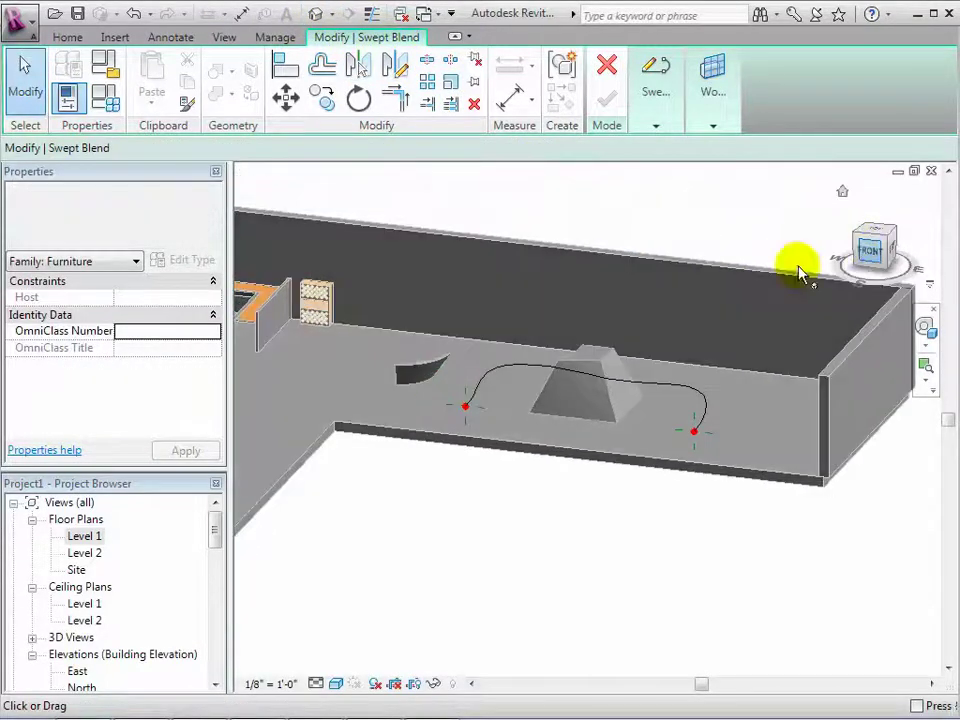
click(467, 415)
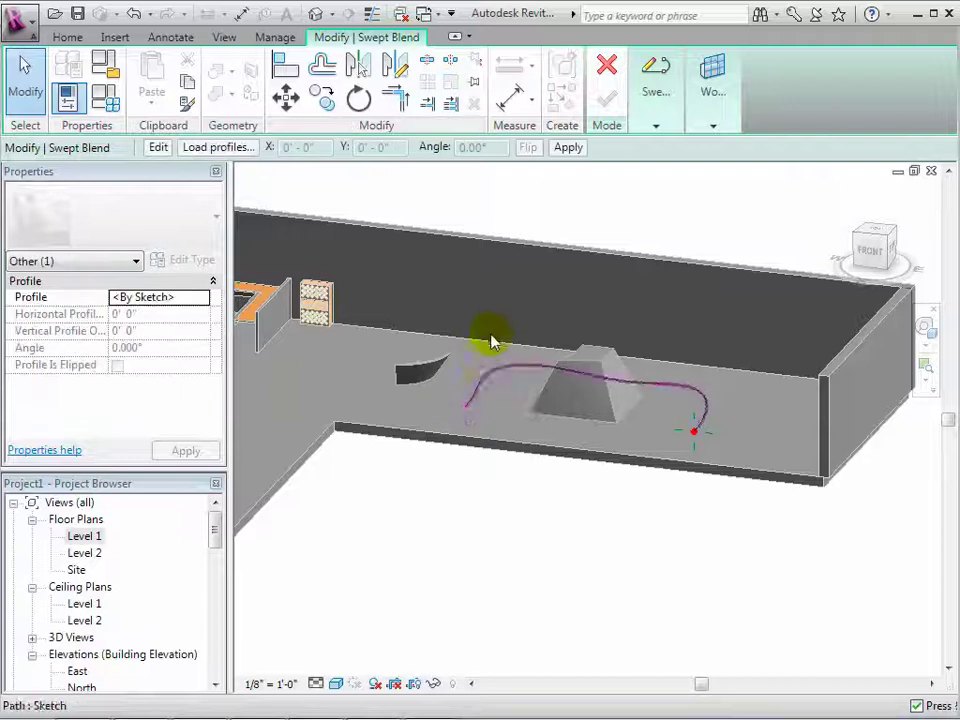
click(655, 127)
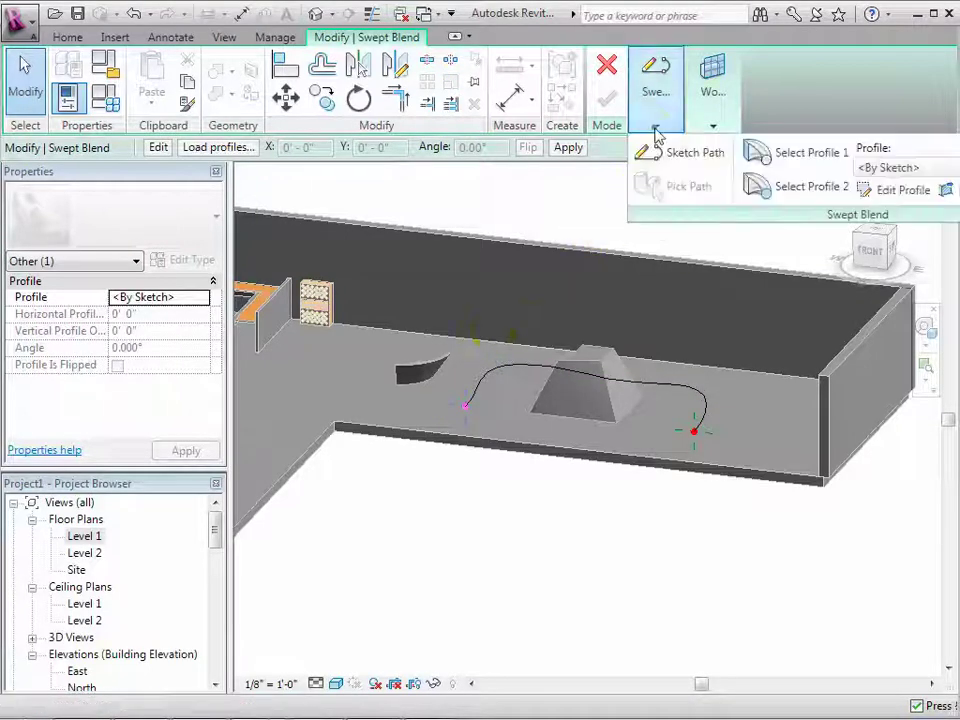
click(908, 191)
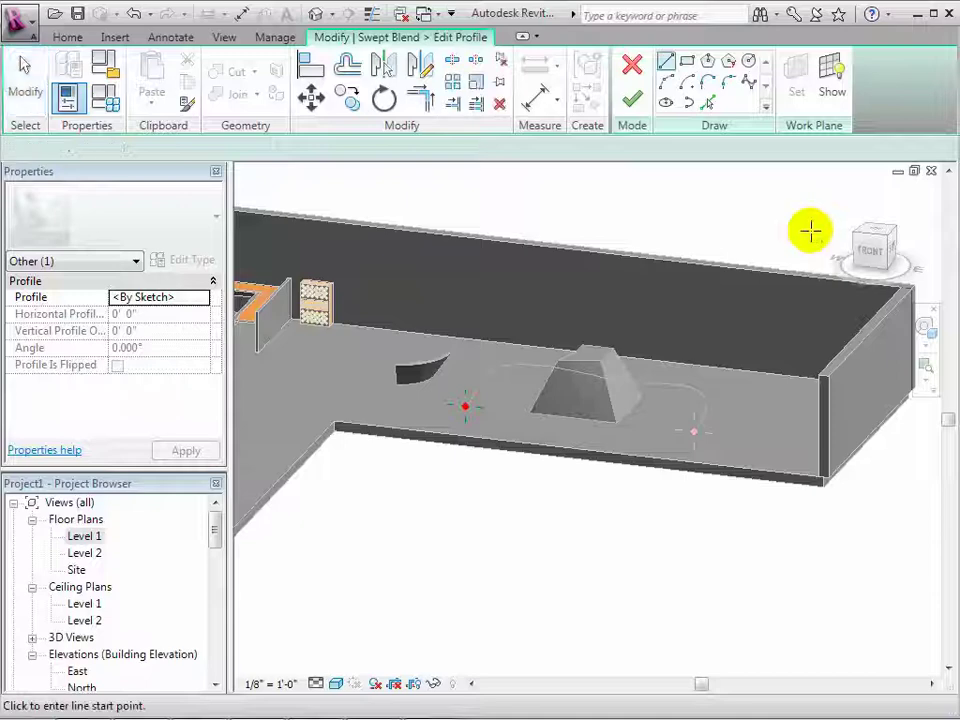
click(870, 248)
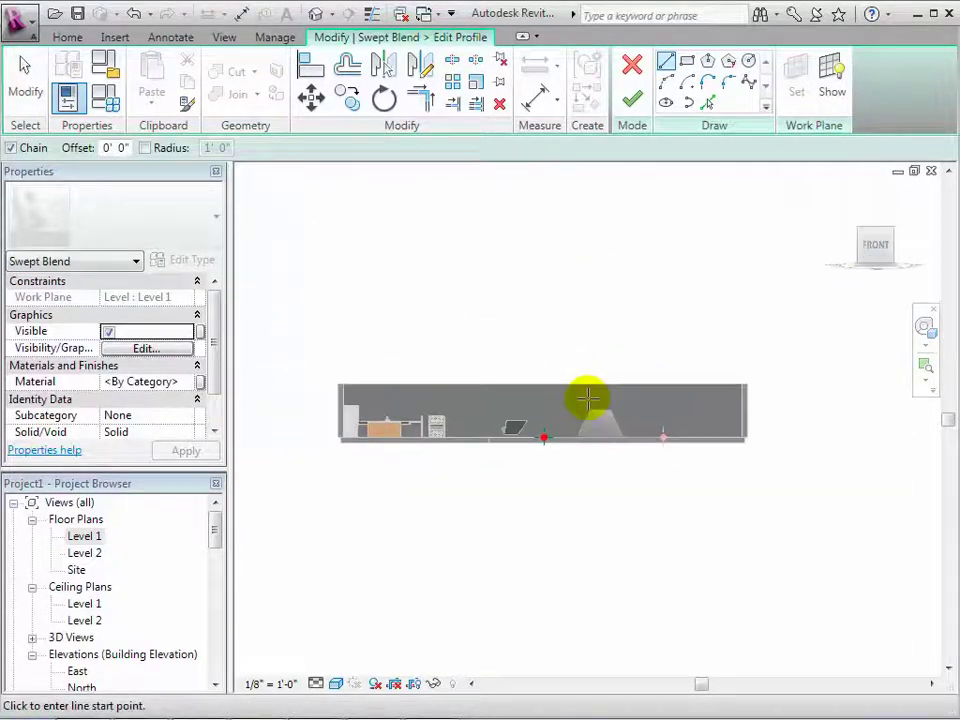
scroll(581, 455, up, 5)
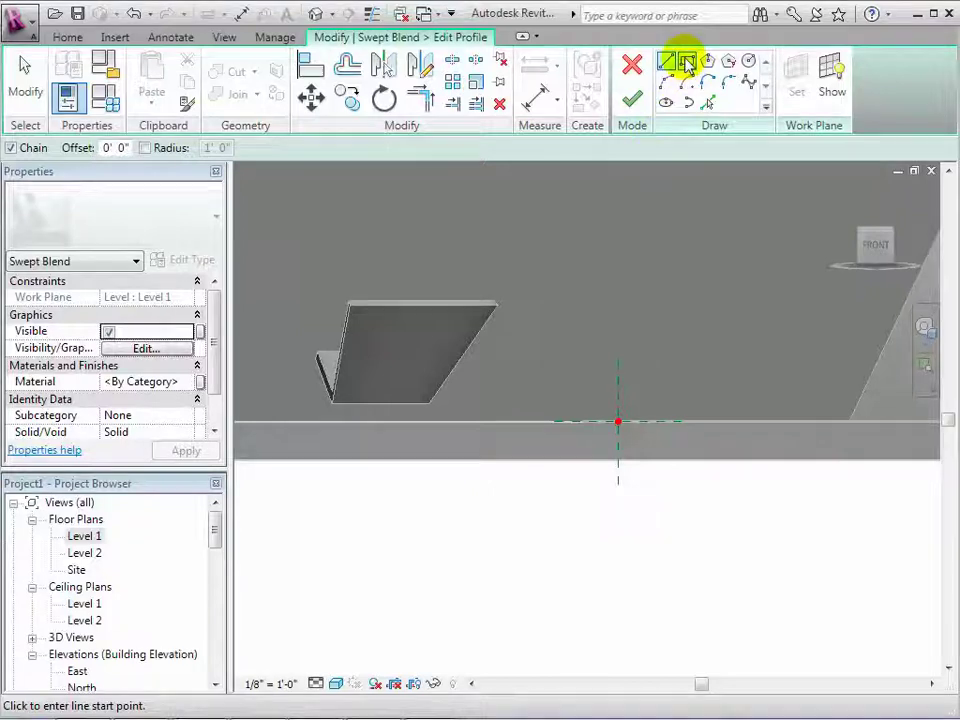
click(687, 61)
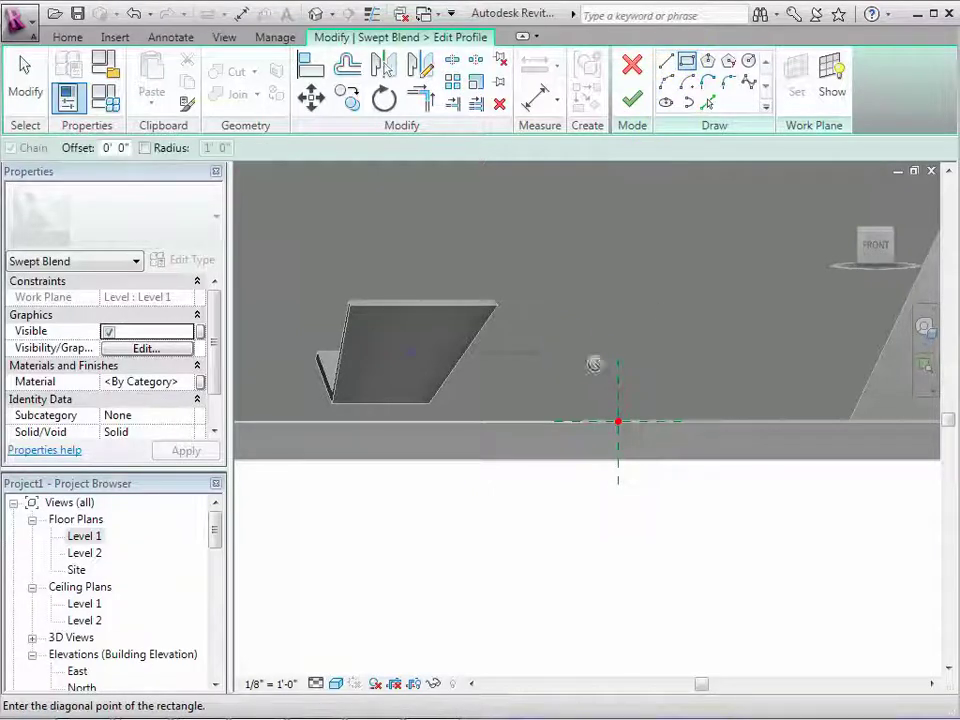
click(672, 422)
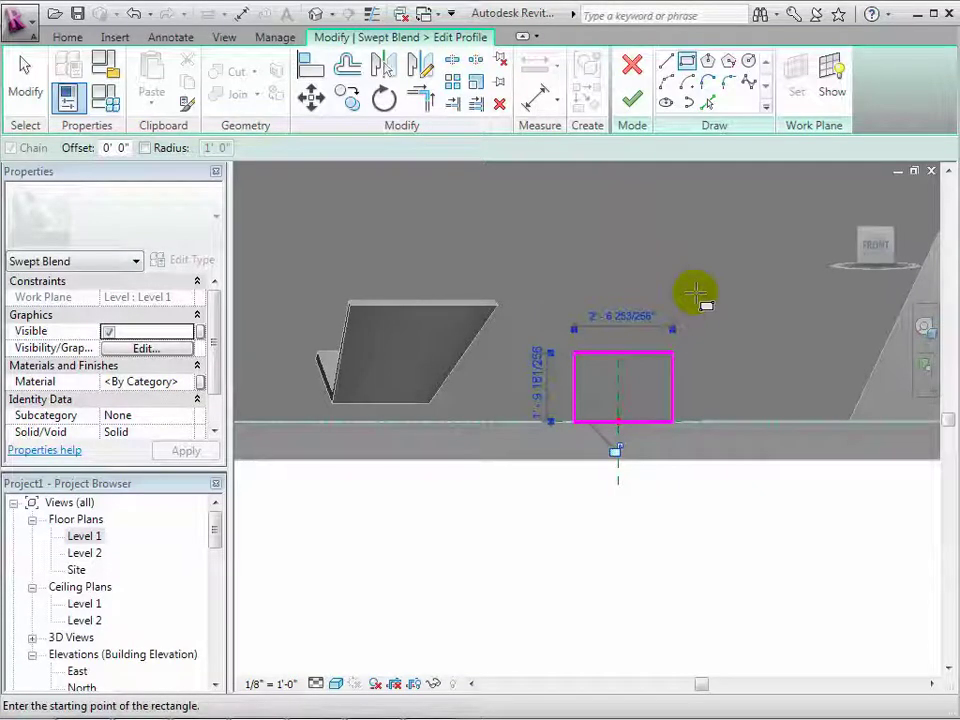
click(632, 99)
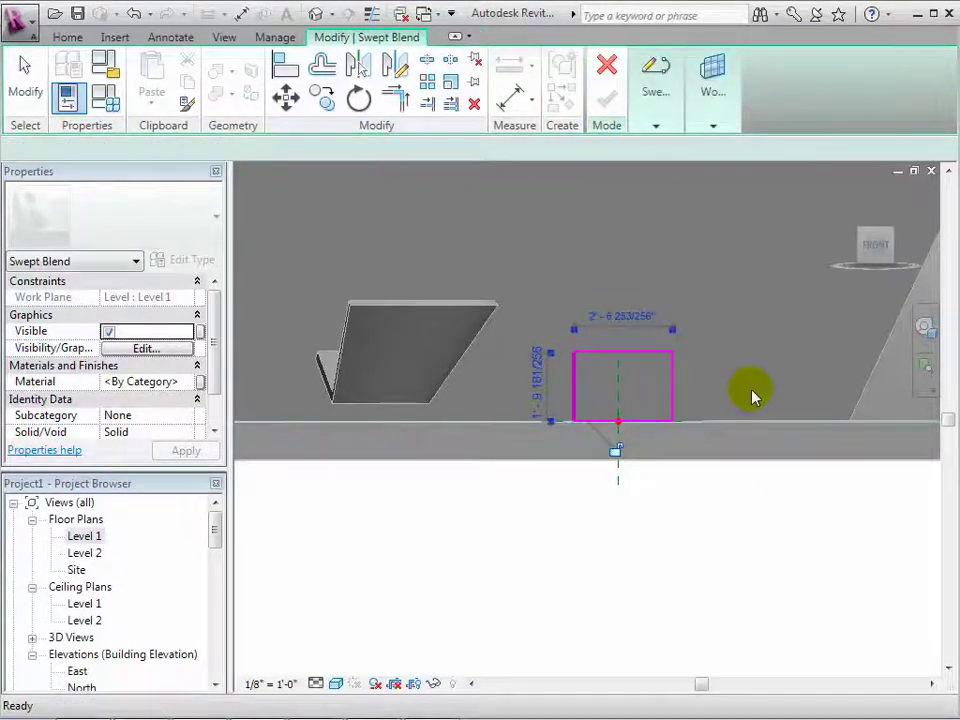
- Select the swept blend's second profile at the path's far end for editing
scroll(786, 476, down, 3)
middle_drag(786, 476, 579, 508)
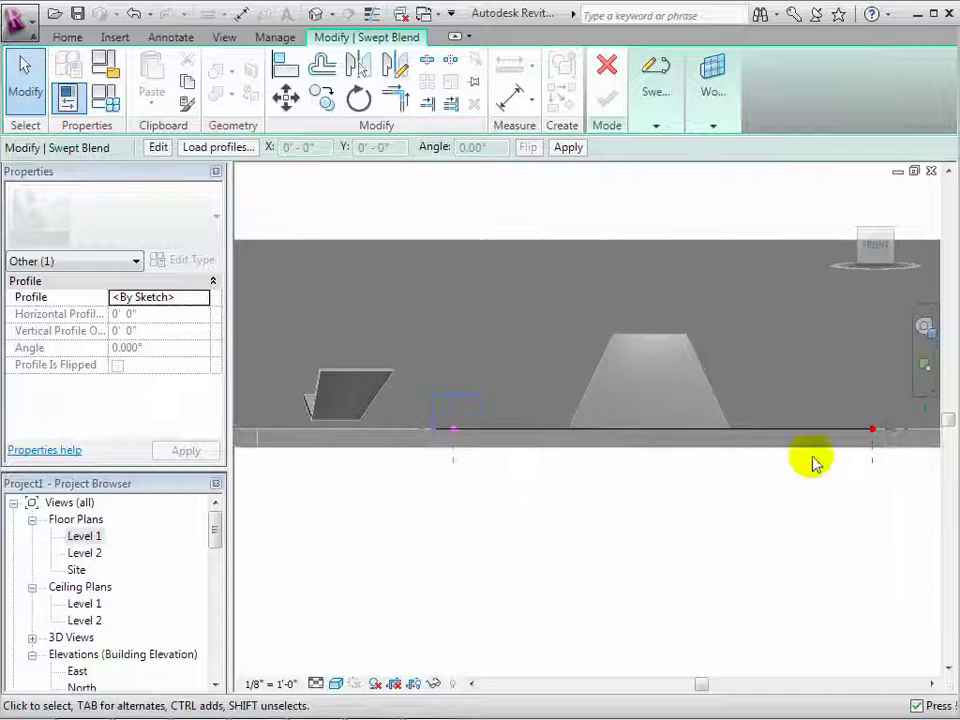
click(875, 432)
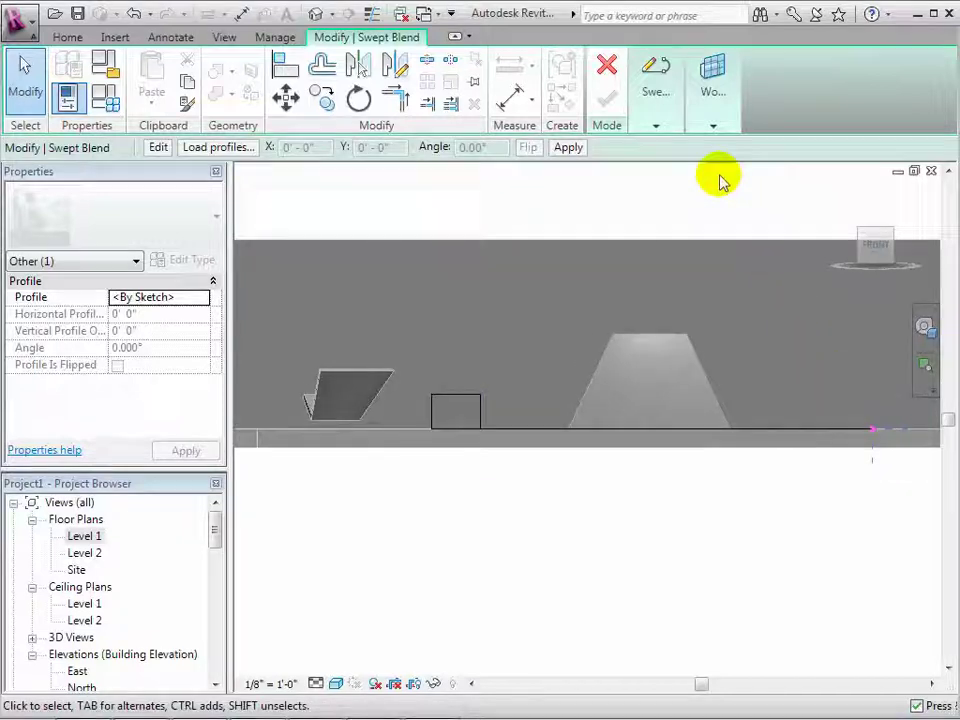
click(656, 127)
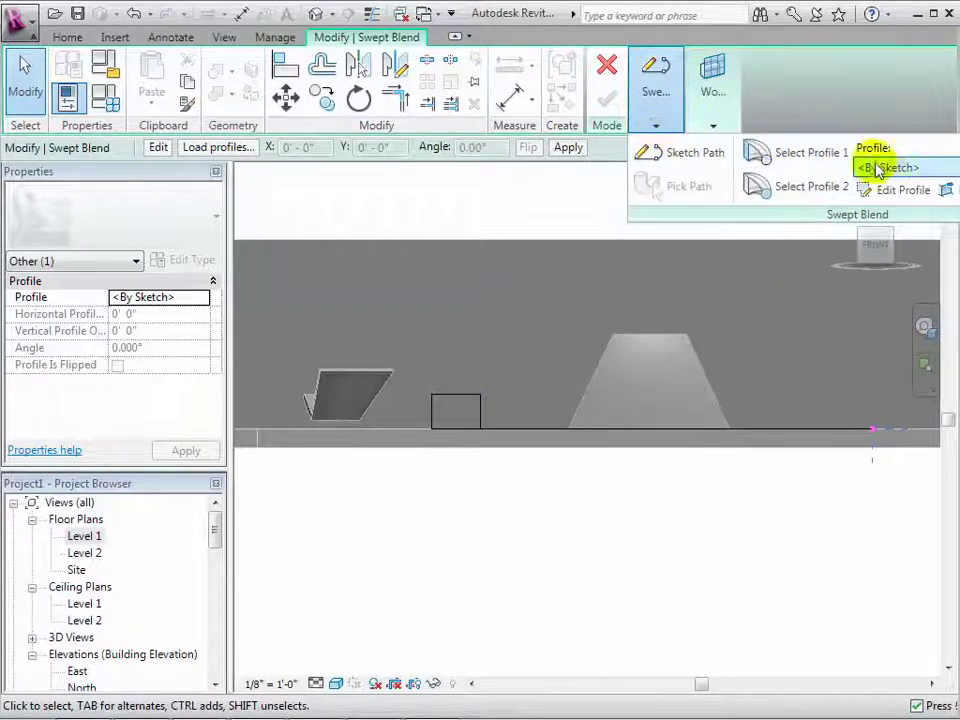
click(898, 190)
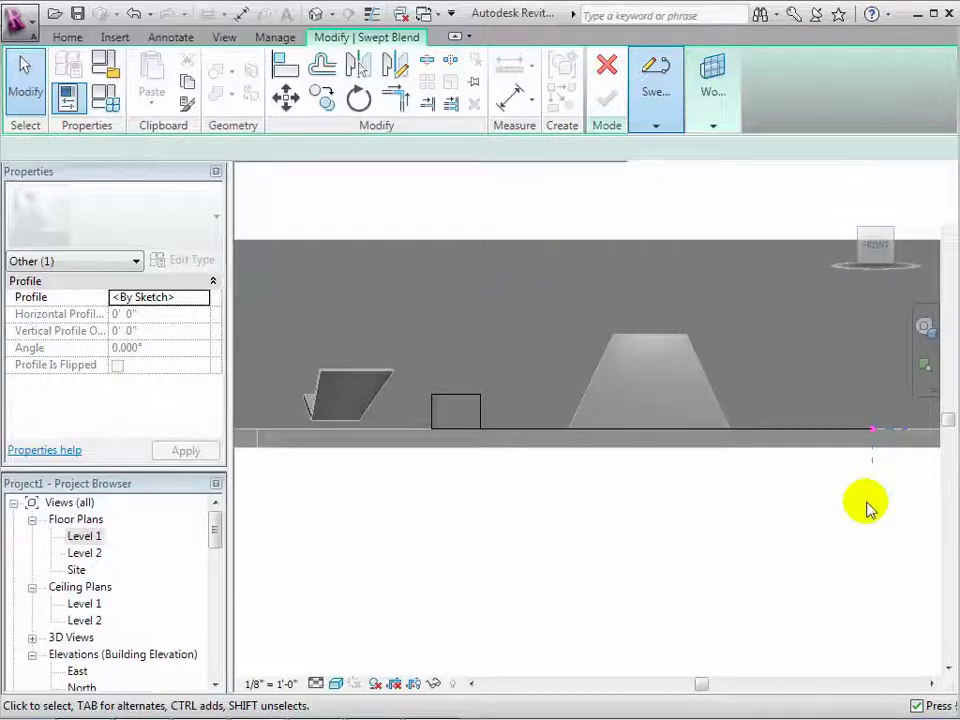
mouse_move(711, 506)
middle_down()
mouse_move(684, 521)
mouse_move(647, 476)
middle_up()
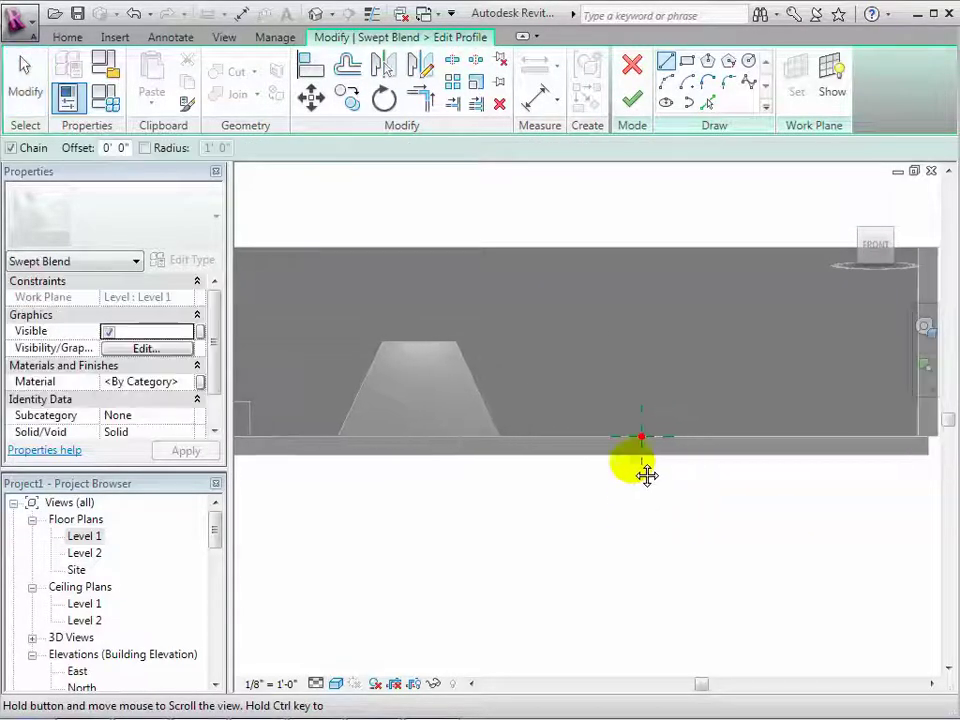
scroll(666, 414, up, 4)
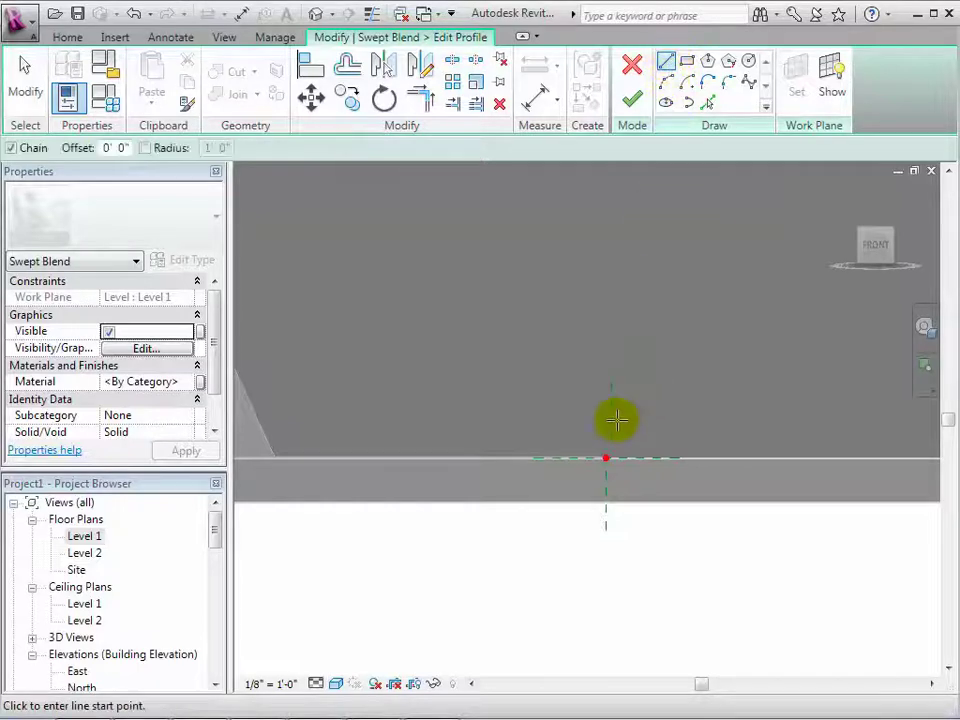
- Sketch a closed five-sided pentagon on the floor as the second profile and finish it
click(598, 457)
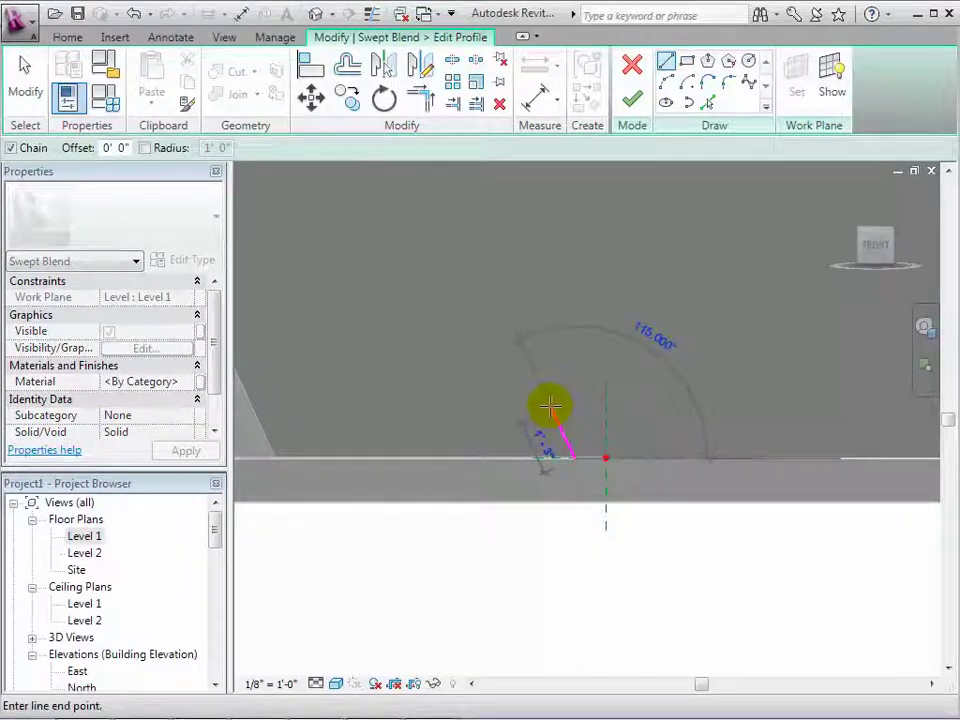
click(549, 402)
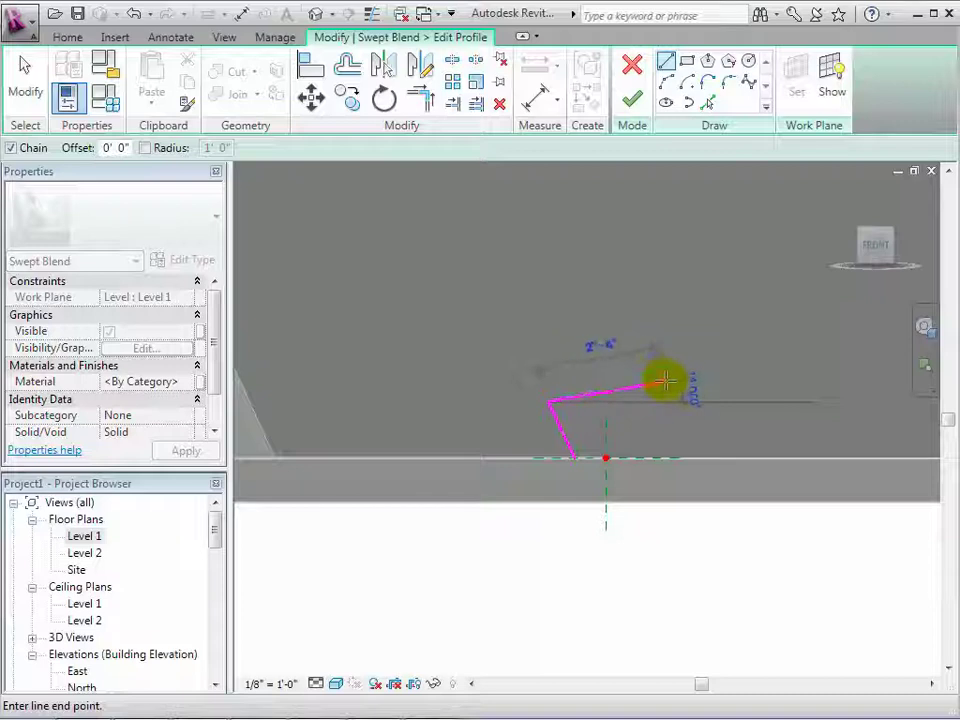
click(605, 372)
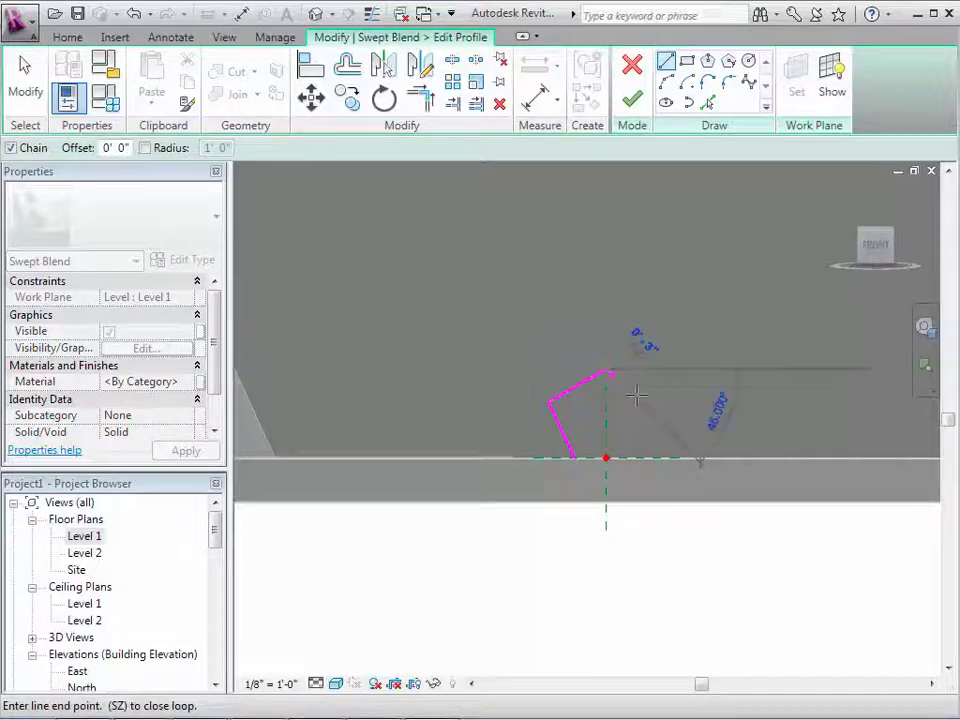
click(665, 395)
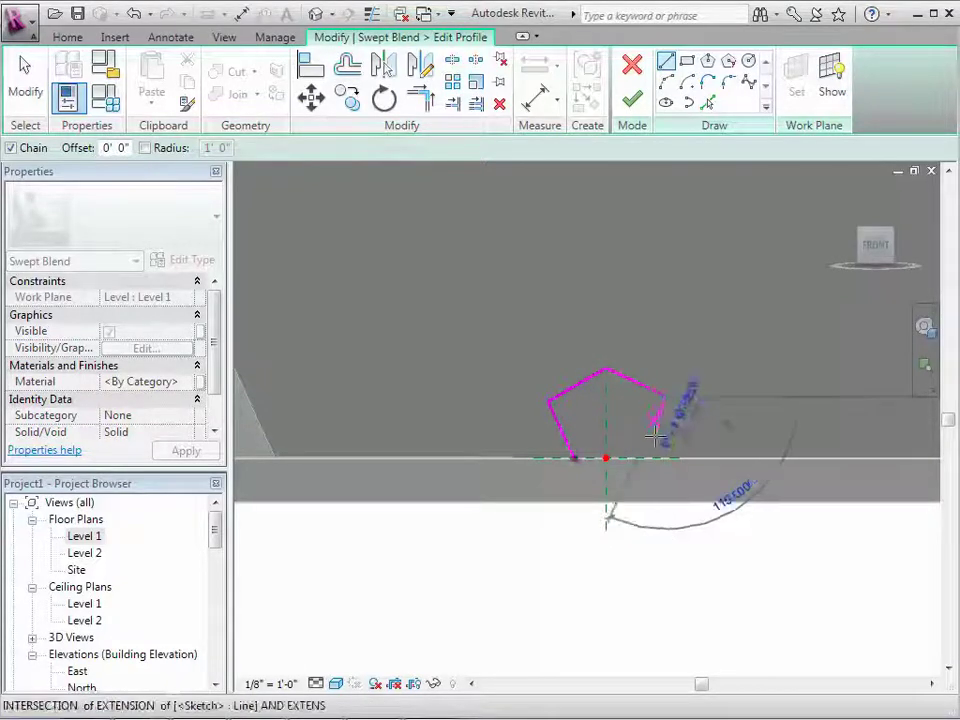
click(656, 453)
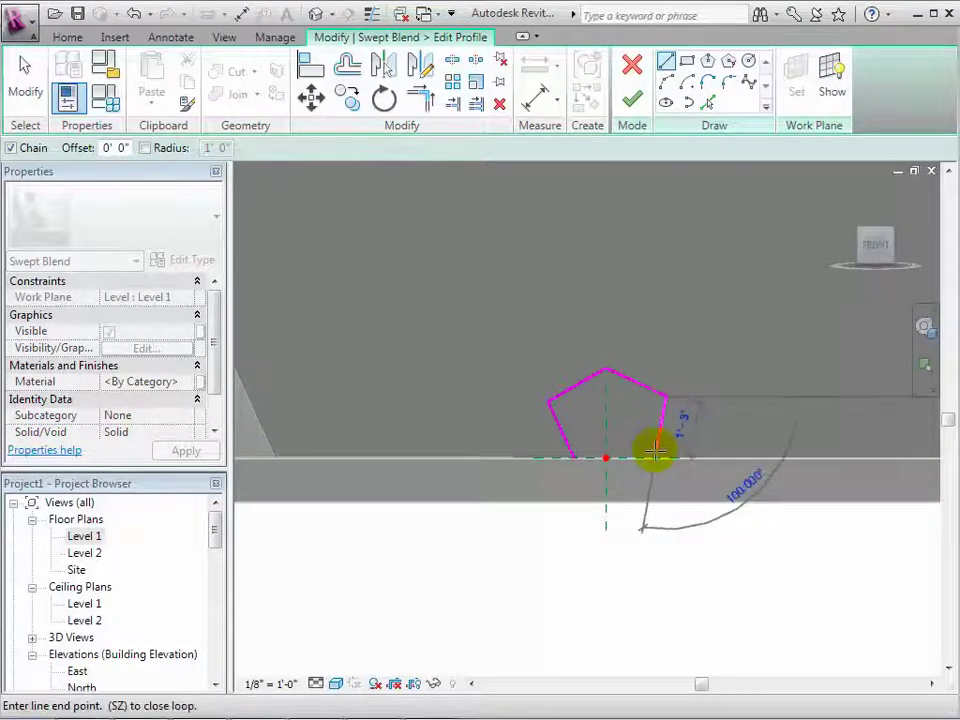
click(574, 454)
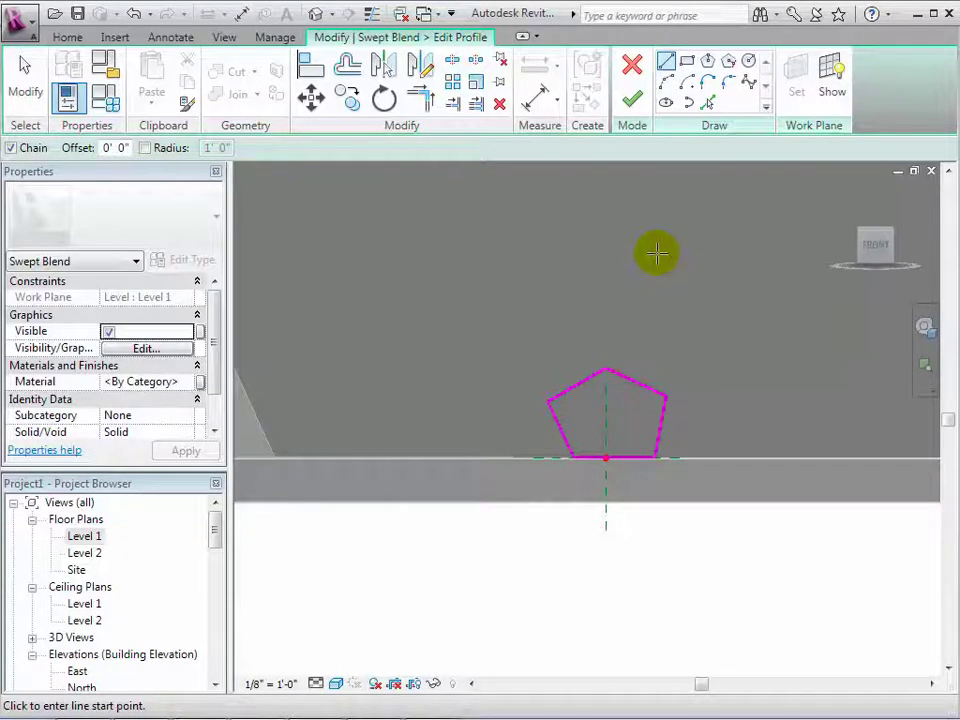
click(632, 99)
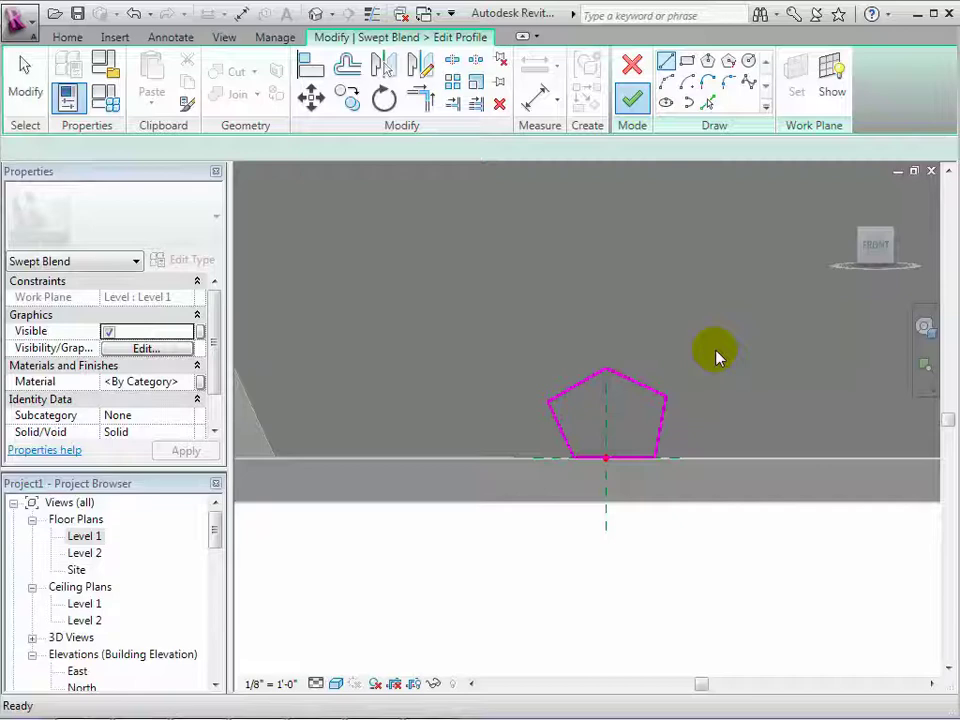
- Finish the swept blend in a tilted 3D view and select the resulting curved solid
scroll(718, 355, down, 3)
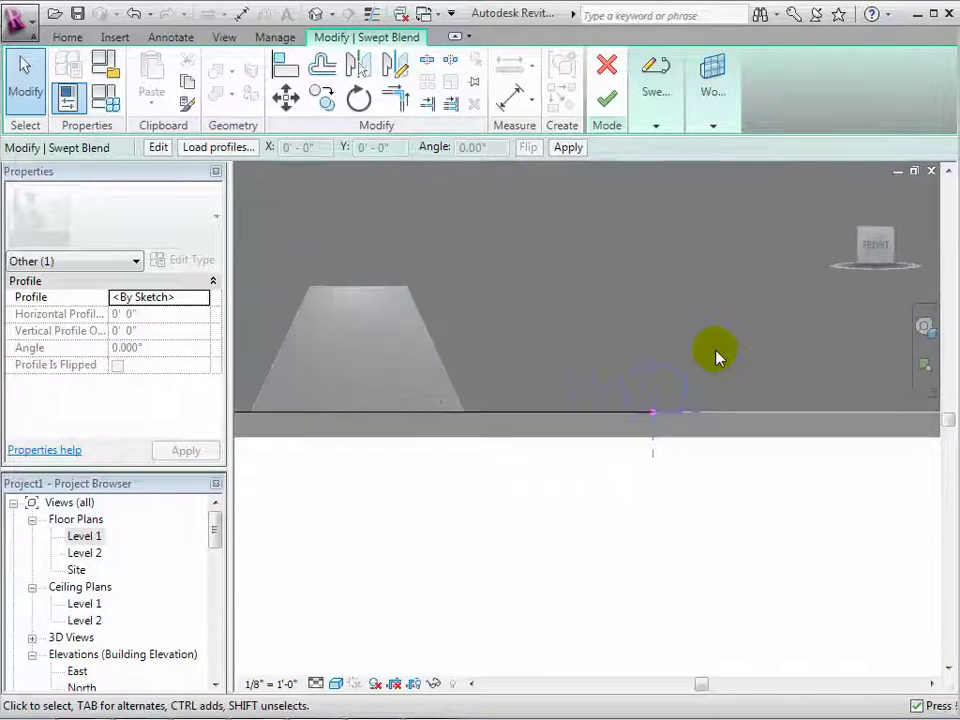
middle_drag(711, 313, 850, 345)
drag(879, 246, 857, 270)
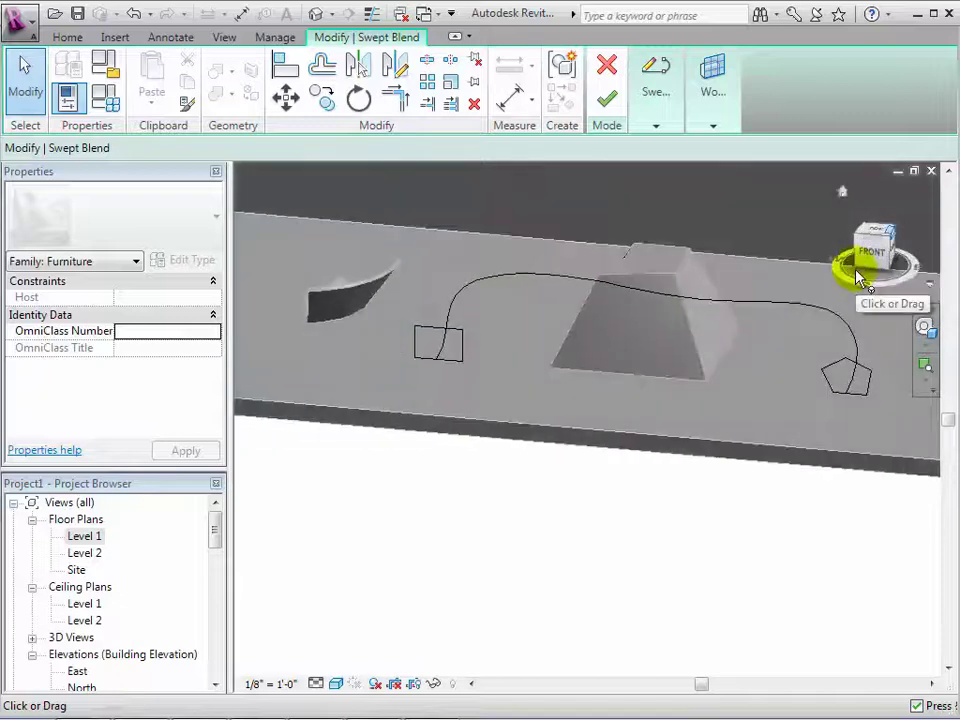
middle_drag(512, 380, 462, 393)
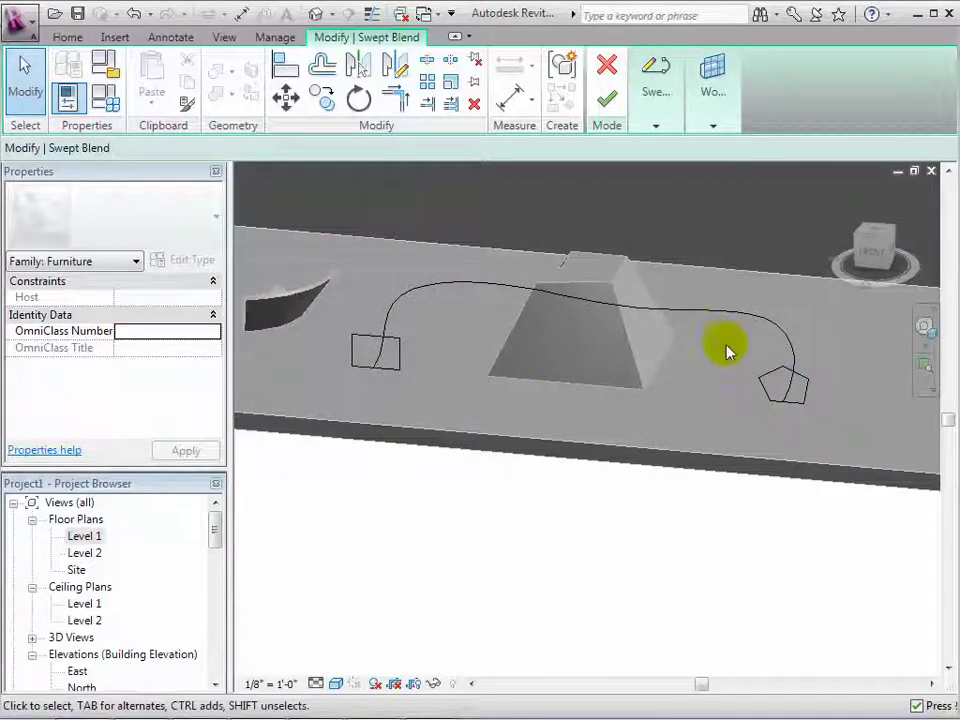
click(612, 107)
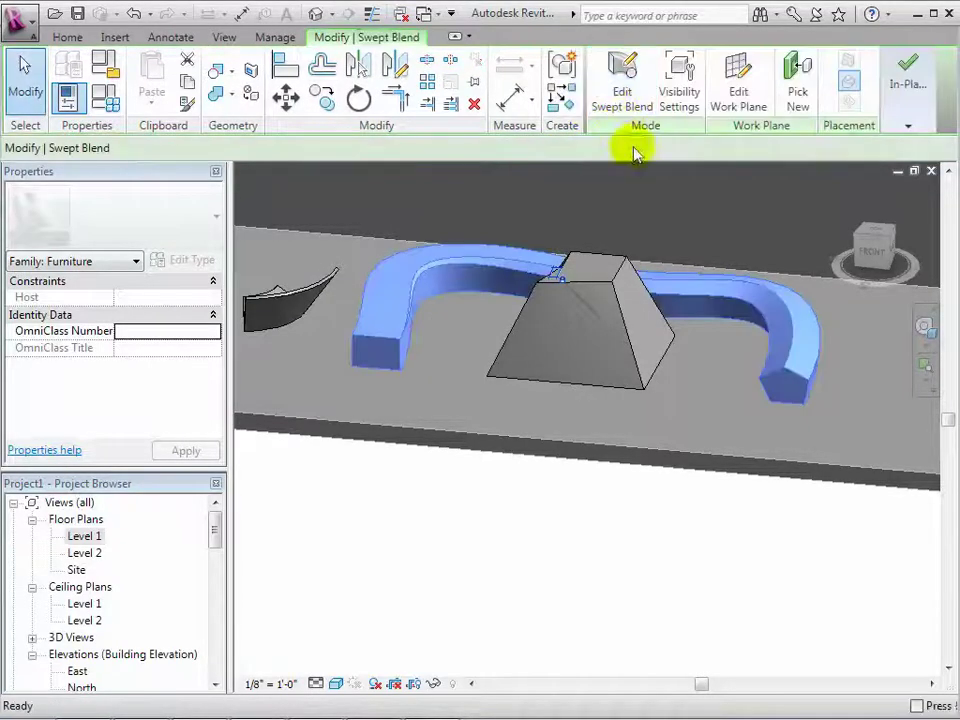
click(697, 394)
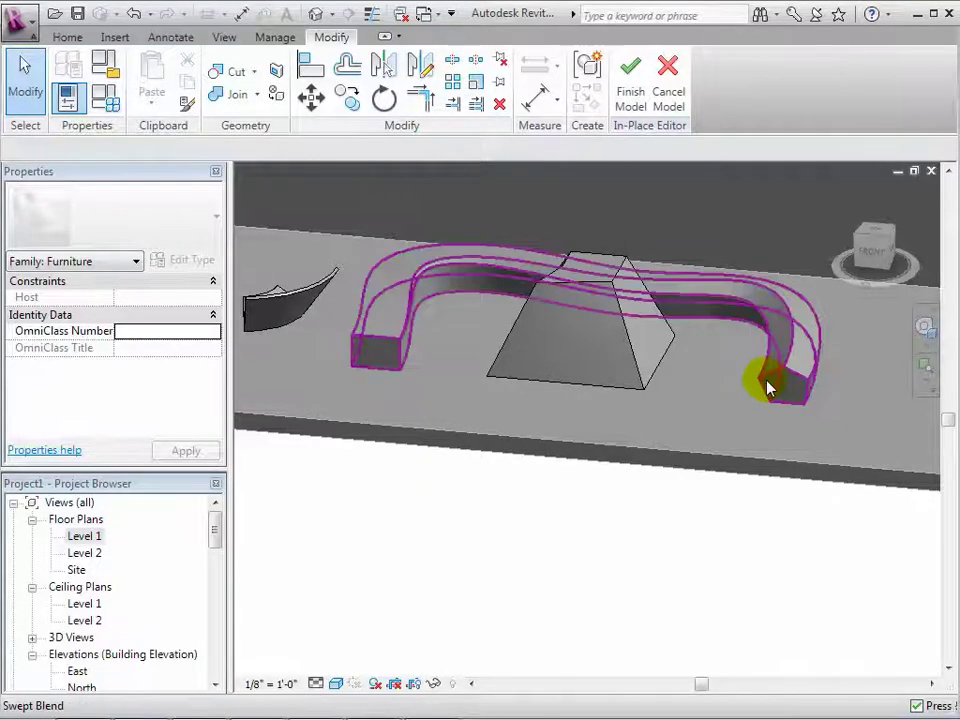
click(708, 409)
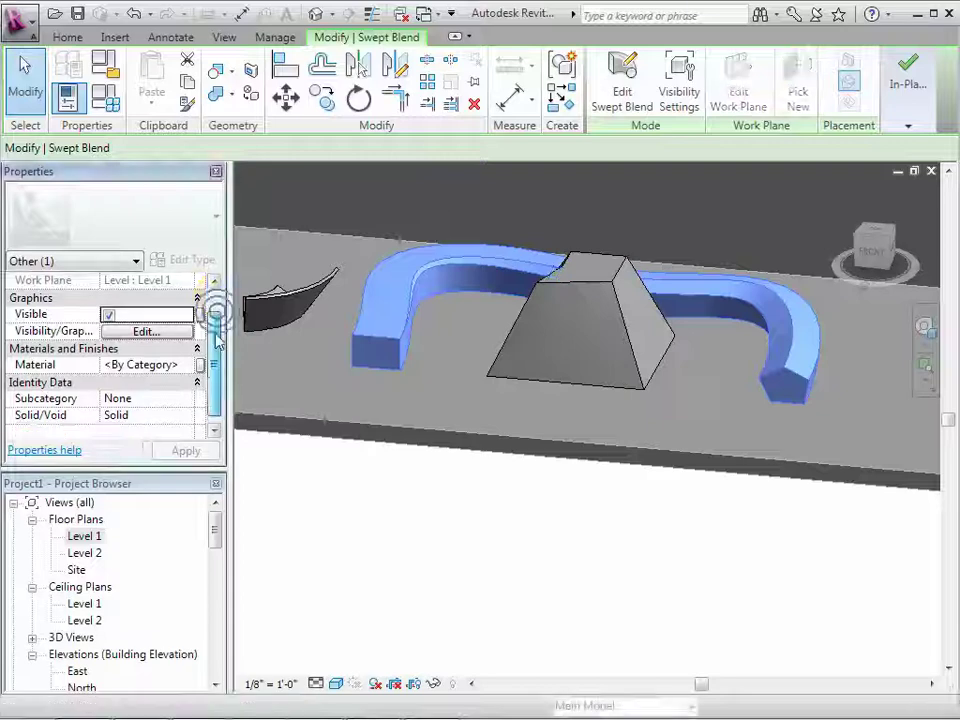
scroll(214, 310, down, 1)
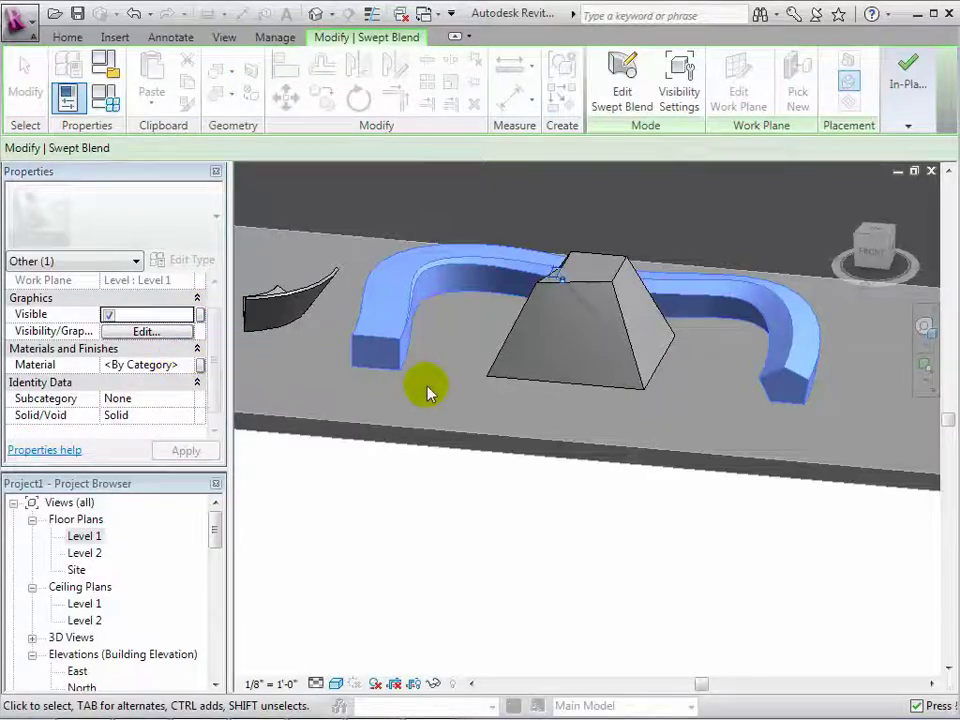